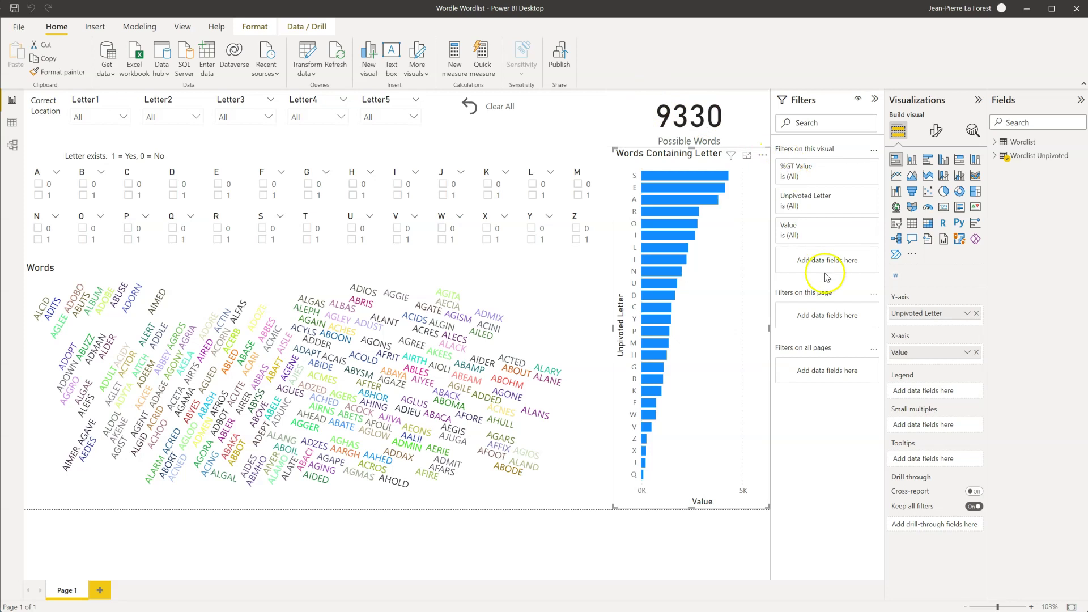
Step: Select the letter-frequency bar chart in the Power BI report, then deselect it
{"action": "left_click", "coordinate": [754, 182]}
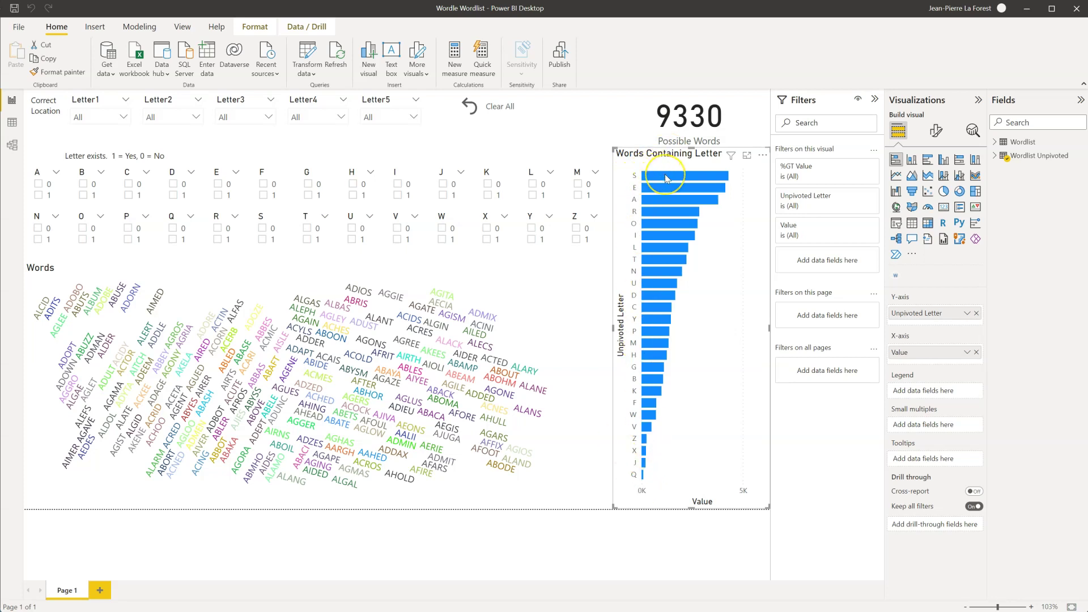
{"action": "mouse_move", "coordinate": [666, 179]}
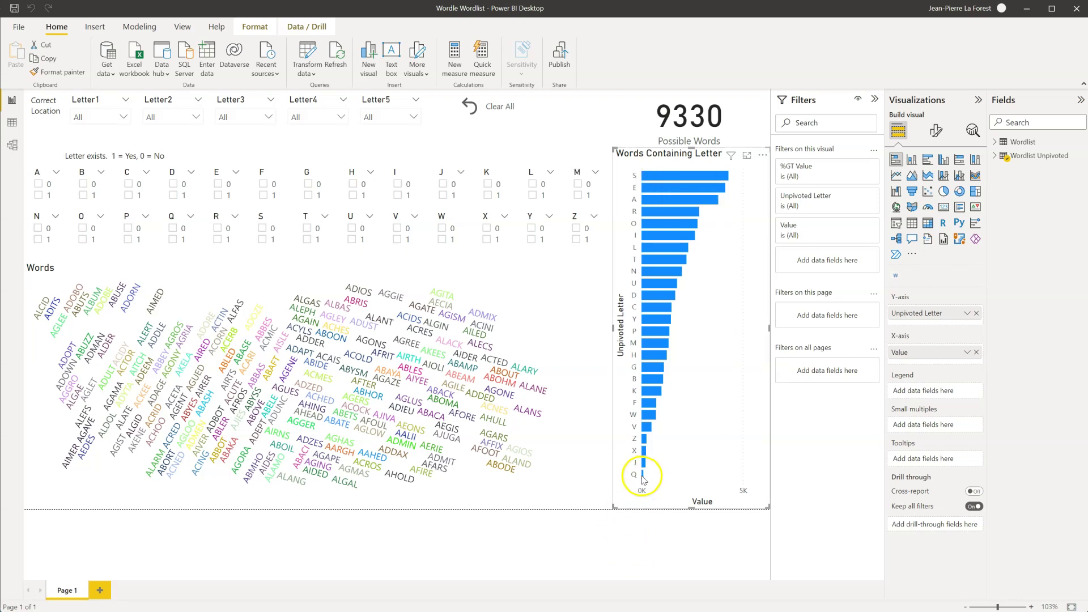
{"action": "mouse_move", "coordinate": [643, 478]}
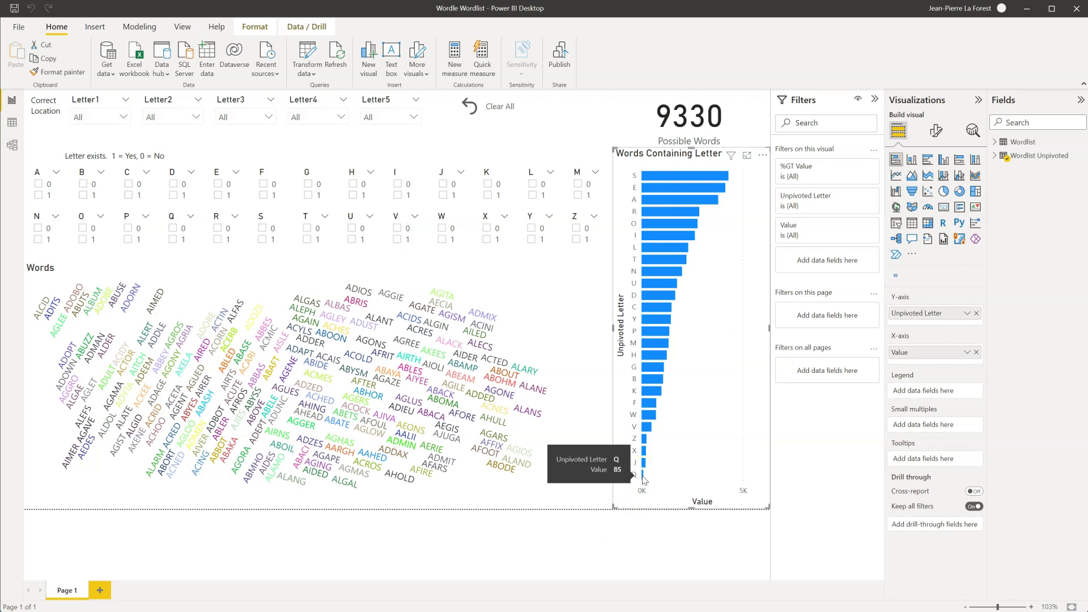
{"action": "left_click", "coordinate": [574, 115]}
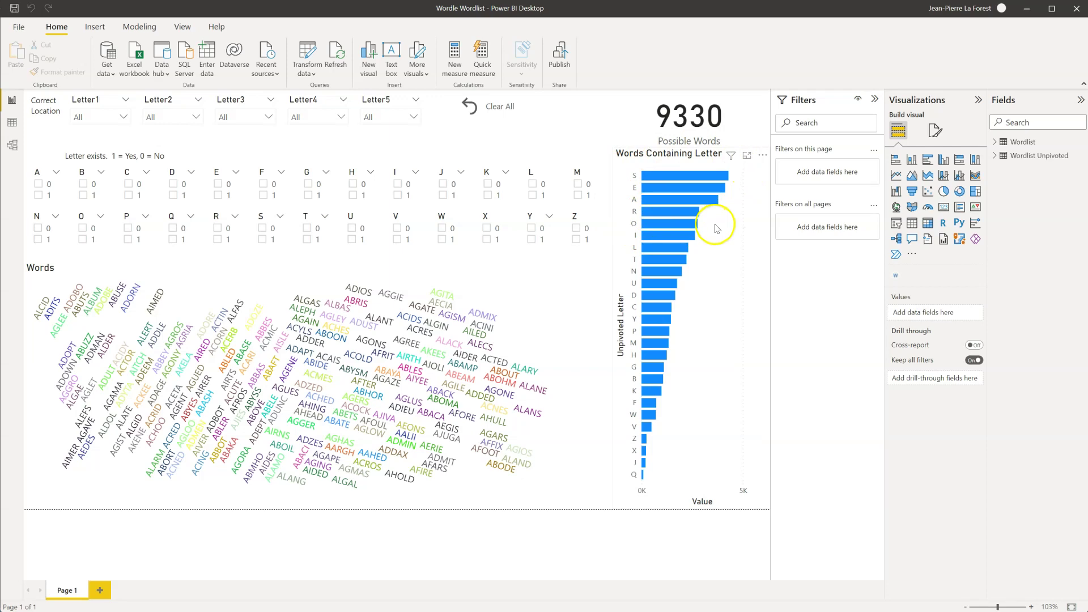
Step: In the Wordle tab, enter AROSE on the keyboard and submit it as the first guess
{"action": "left_click", "coordinate": [240, 601]}
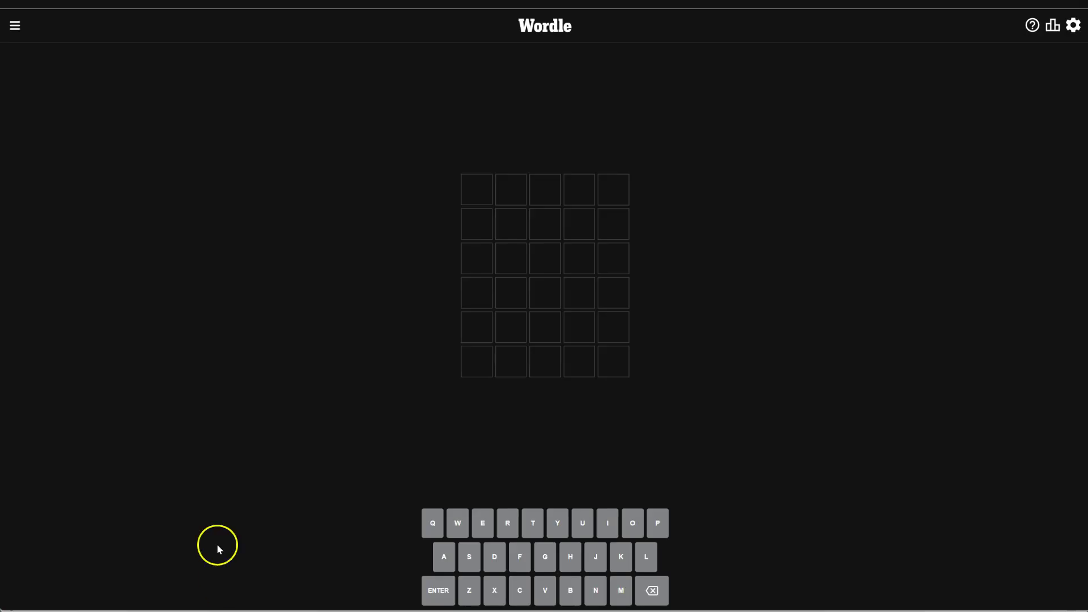
{"action": "left_click", "coordinate": [444, 556]}
{"action": "left_click", "coordinate": [503, 523]}
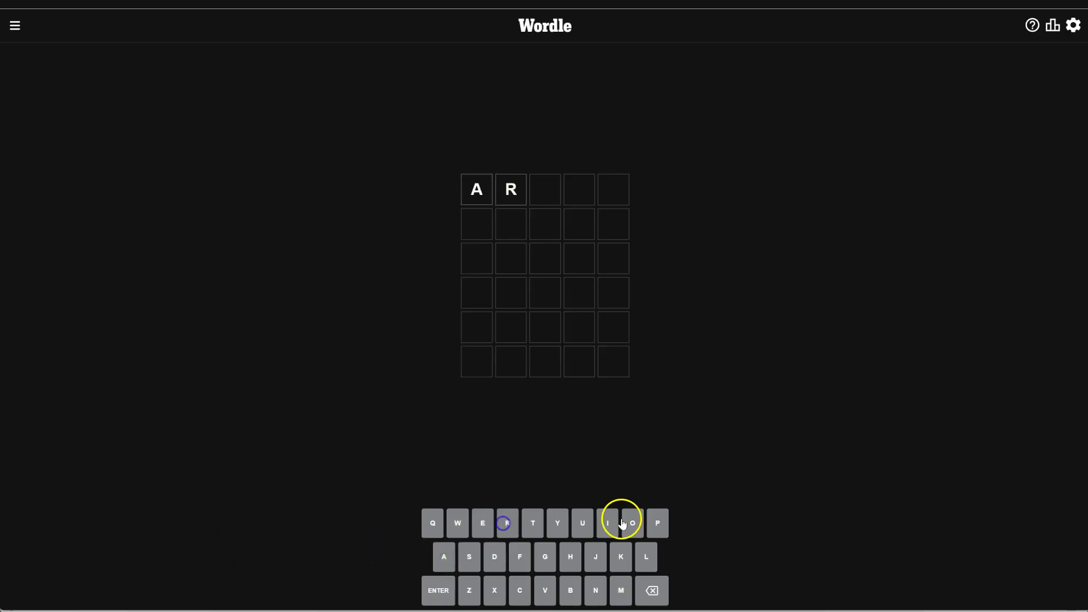
{"action": "left_click", "coordinate": [631, 523]}
{"action": "left_click", "coordinate": [471, 558]}
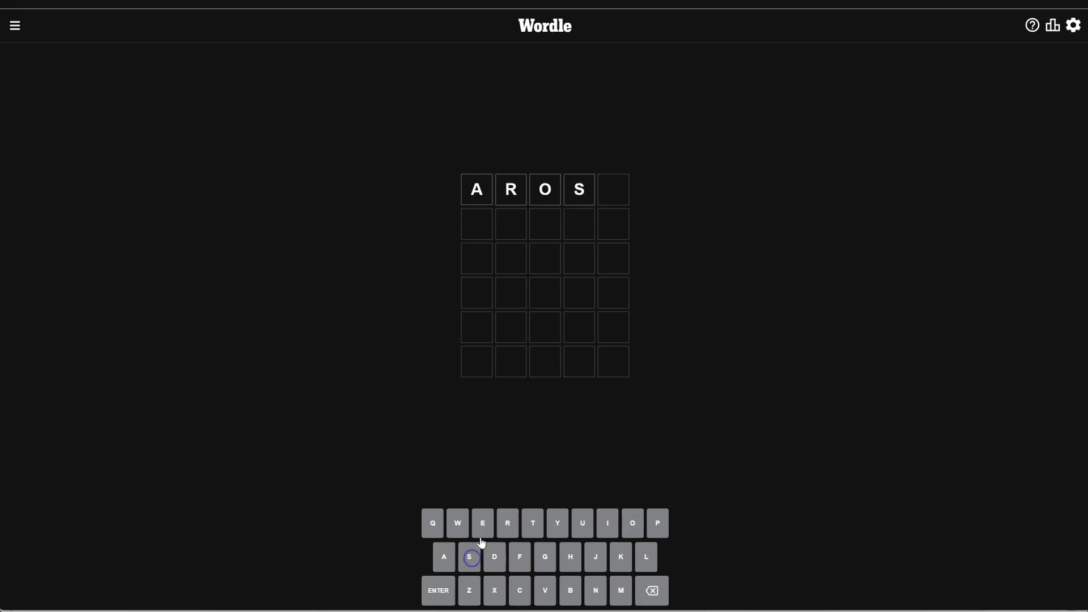
{"action": "left_click", "coordinate": [484, 523]}
{"action": "left_click", "coordinate": [438, 590]}
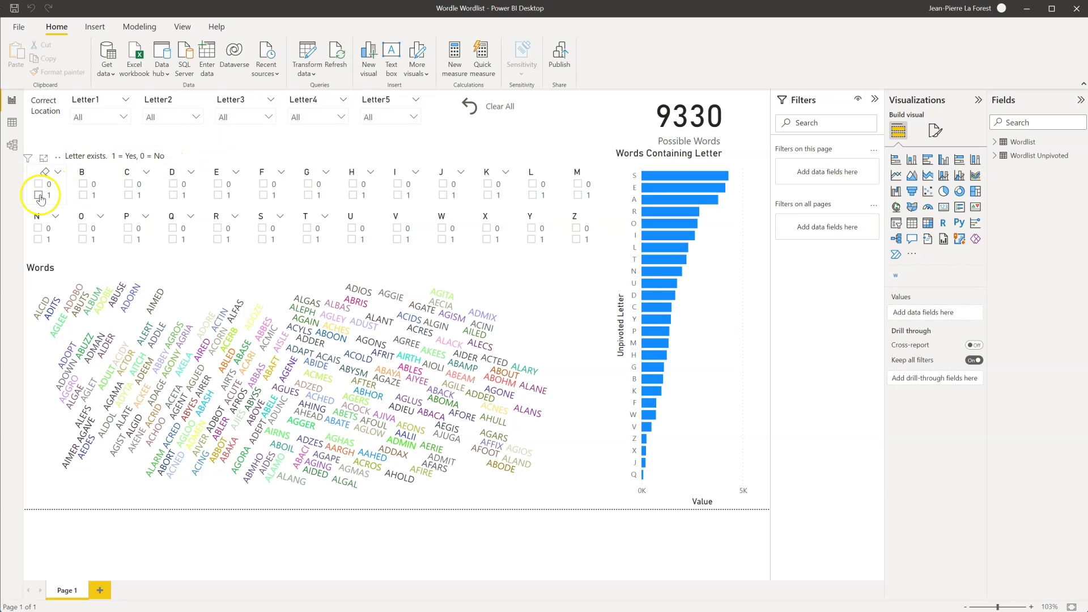
Step: Set the A slicer to 1 and the R, O, S, E slicers to 0, leaving 635 words
{"action": "left_click", "coordinate": [38, 195]}
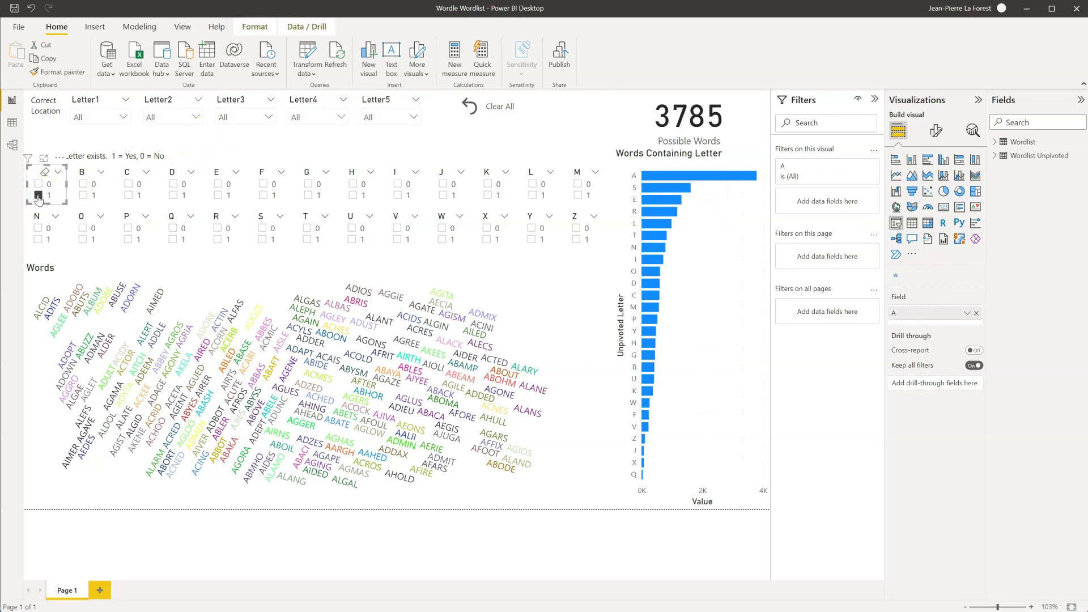
{"action": "left_click", "coordinate": [217, 229]}
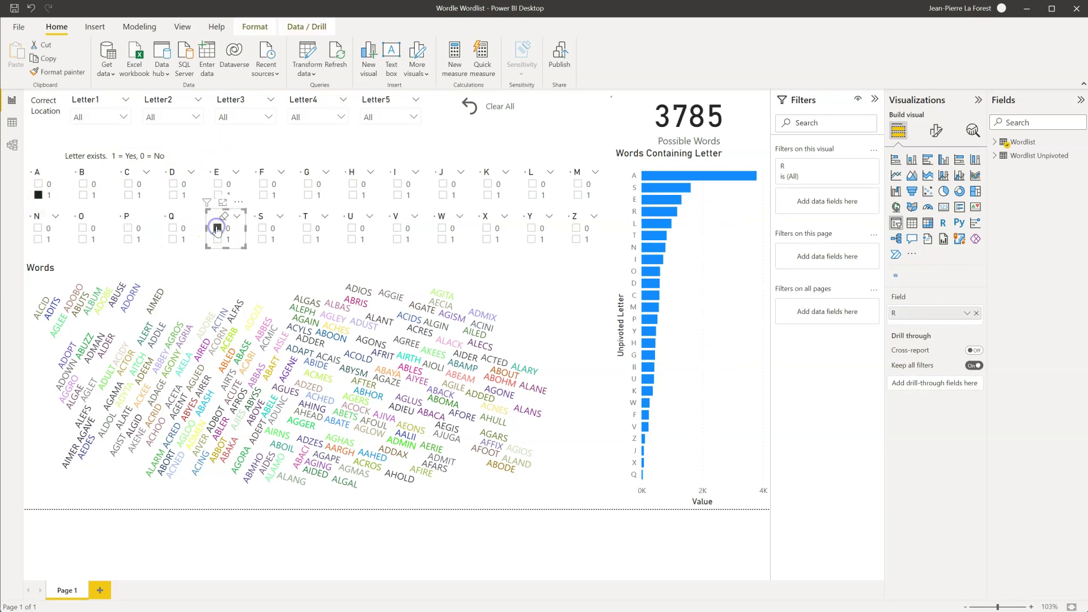
{"action": "left_click", "coordinate": [83, 229]}
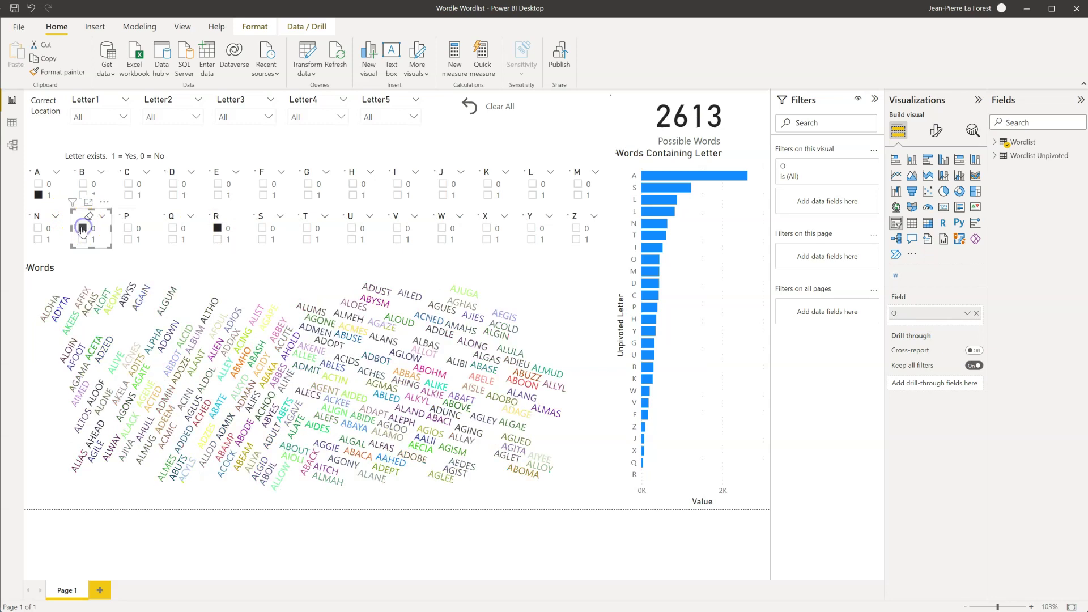
{"action": "left_click", "coordinate": [262, 228]}
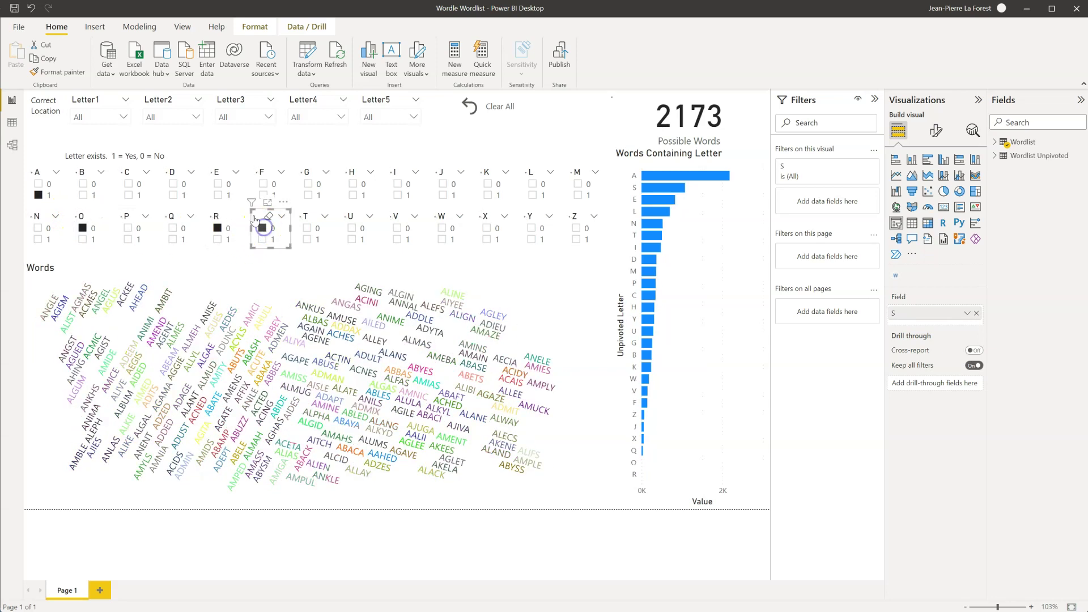
{"action": "left_click", "coordinate": [219, 185]}
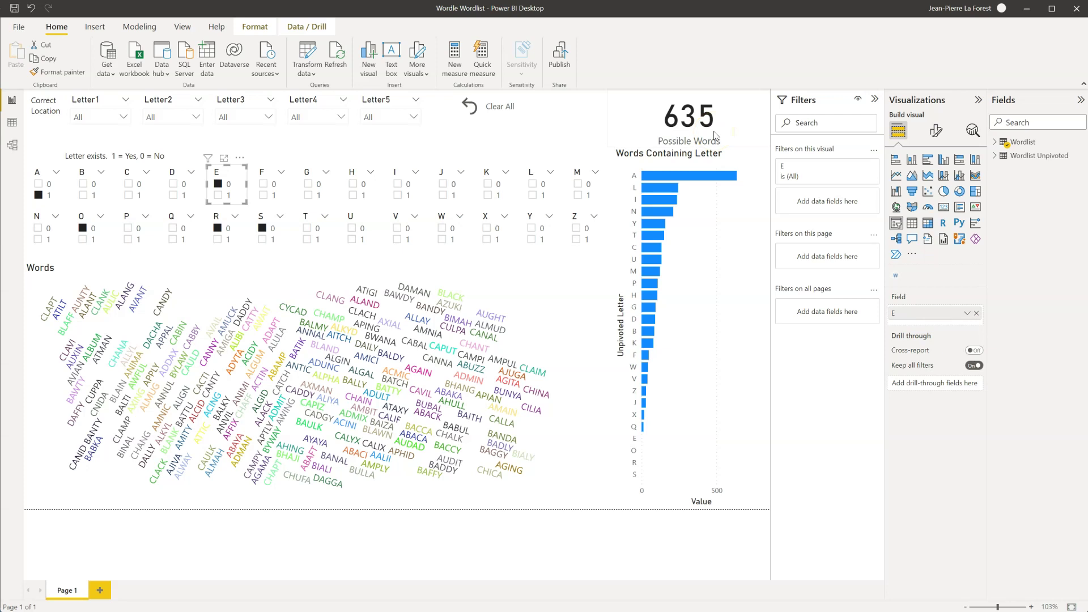
{"action": "mouse_move", "coordinate": [623, 177]}
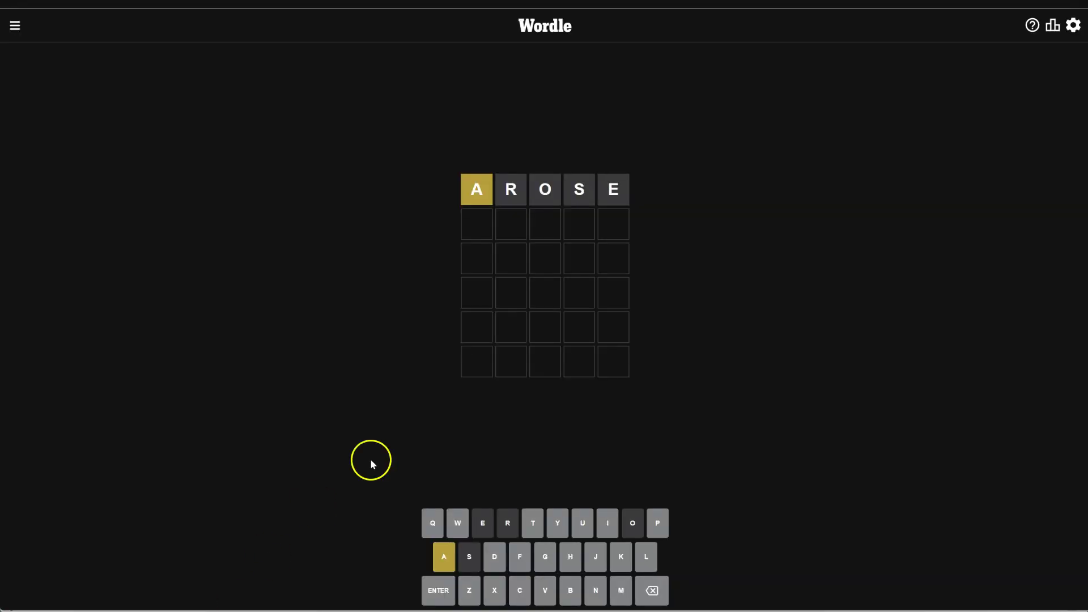
Step: Enter ALIGN on the Wordle keyboard and submit it as the second guess
{"action": "left_click", "coordinate": [444, 558]}
{"action": "left_click", "coordinate": [646, 557]}
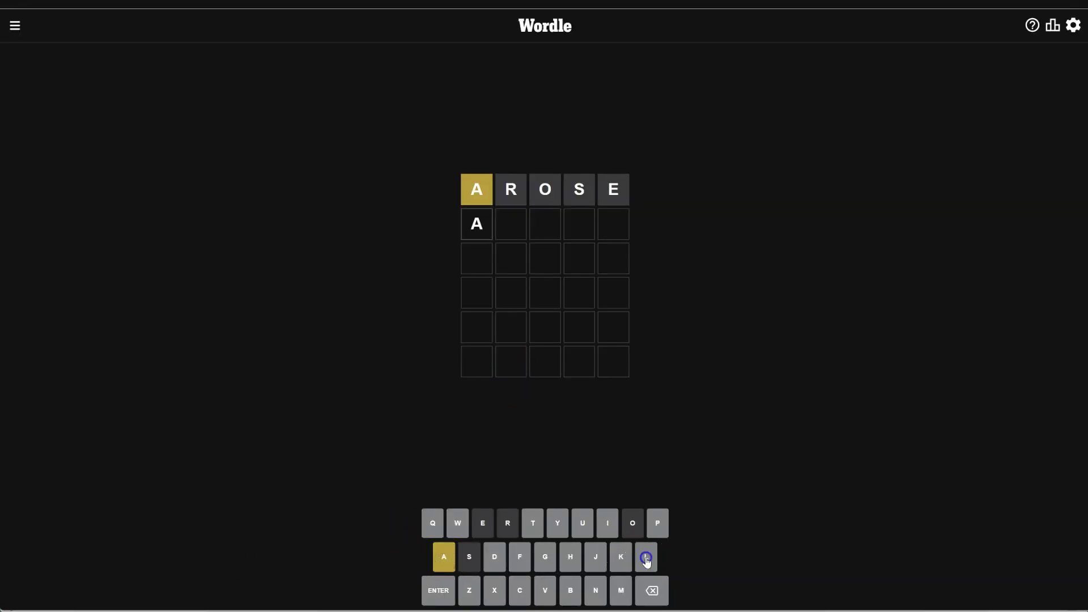
{"action": "left_click", "coordinate": [608, 523]}
{"action": "left_click", "coordinate": [545, 558]}
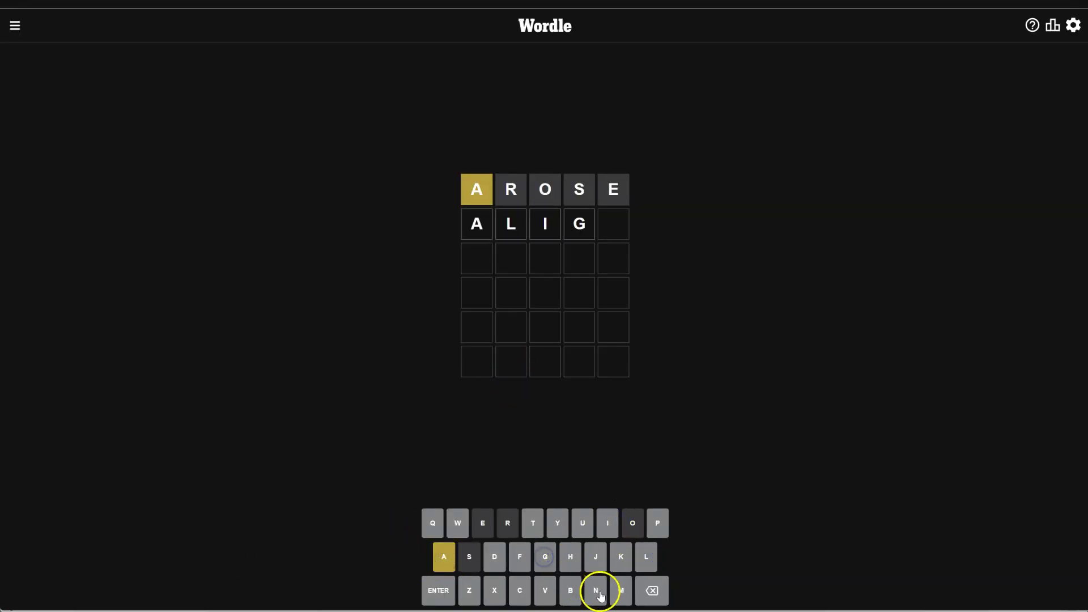
{"action": "left_click", "coordinate": [596, 590]}
{"action": "left_click", "coordinate": [437, 599]}
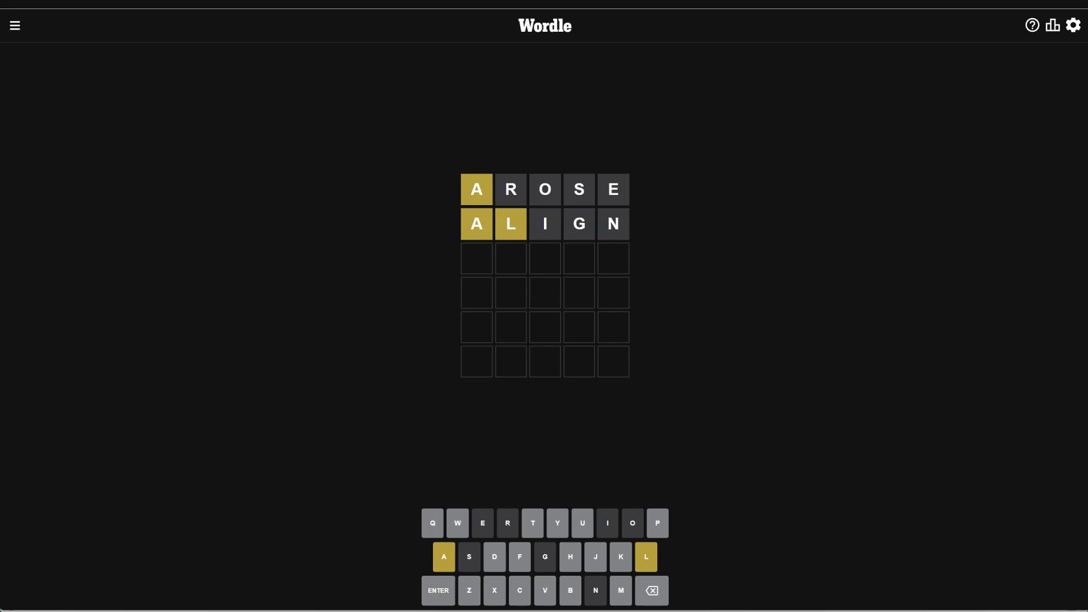
{"action": "mouse_move", "coordinate": [755, 610]}
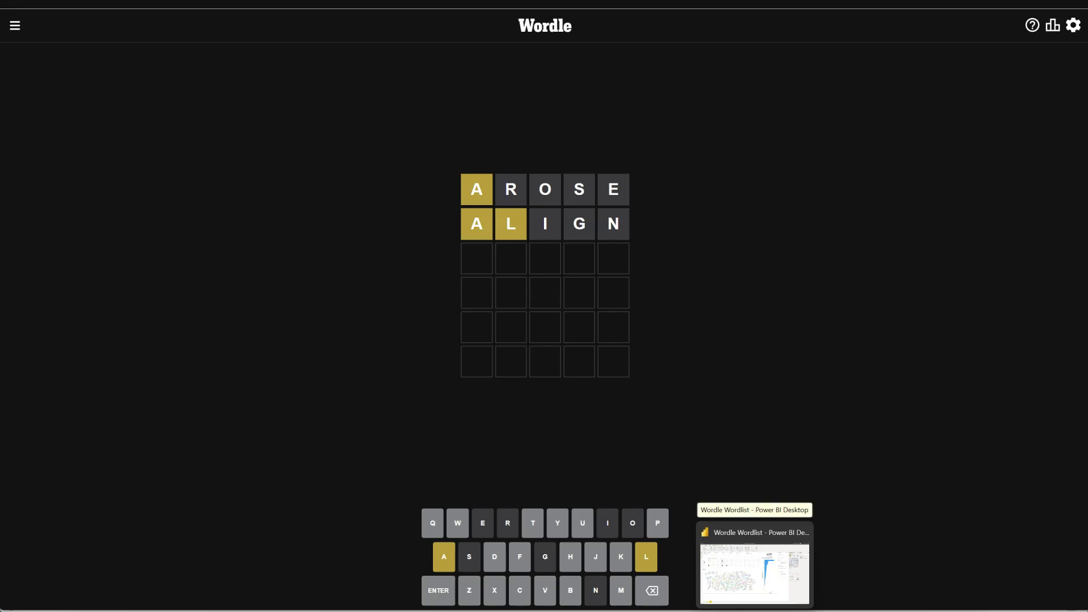
Step: Back in Power BI, set the L slicer to 1 and the G, I, N slicers to 0, leaving 110 words
{"action": "left_click", "coordinate": [755, 561]}
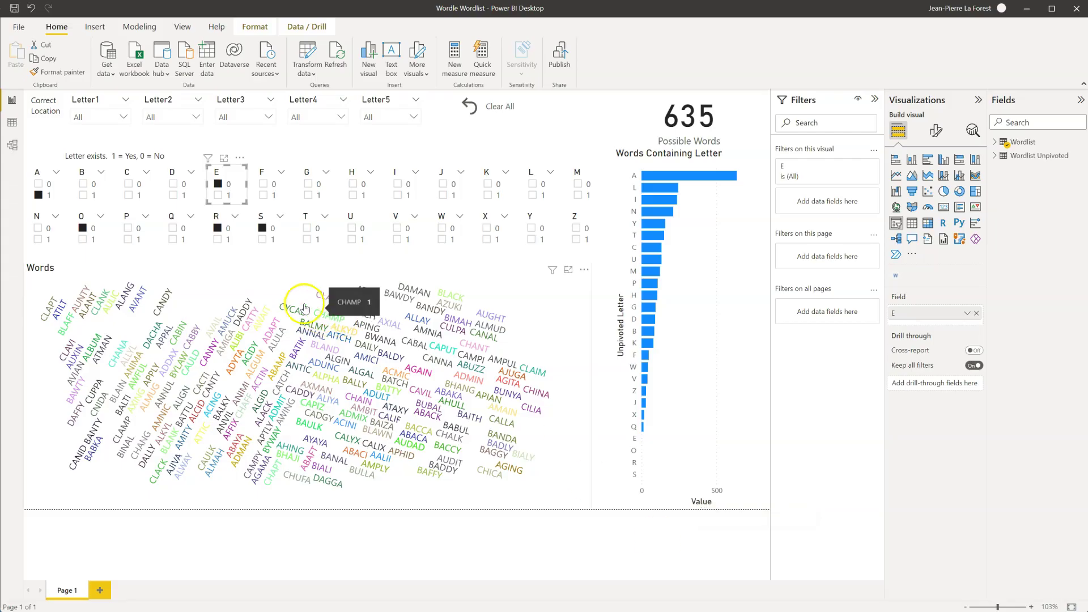
{"action": "left_click", "coordinate": [531, 195]}
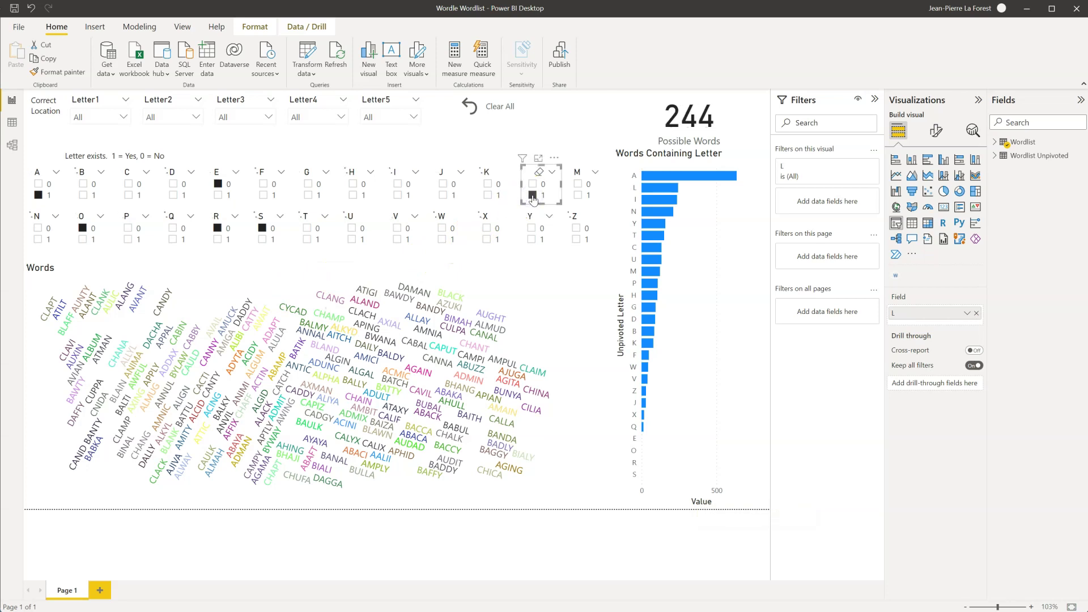
{"action": "left_click", "coordinate": [310, 185]}
{"action": "left_click", "coordinate": [397, 184]}
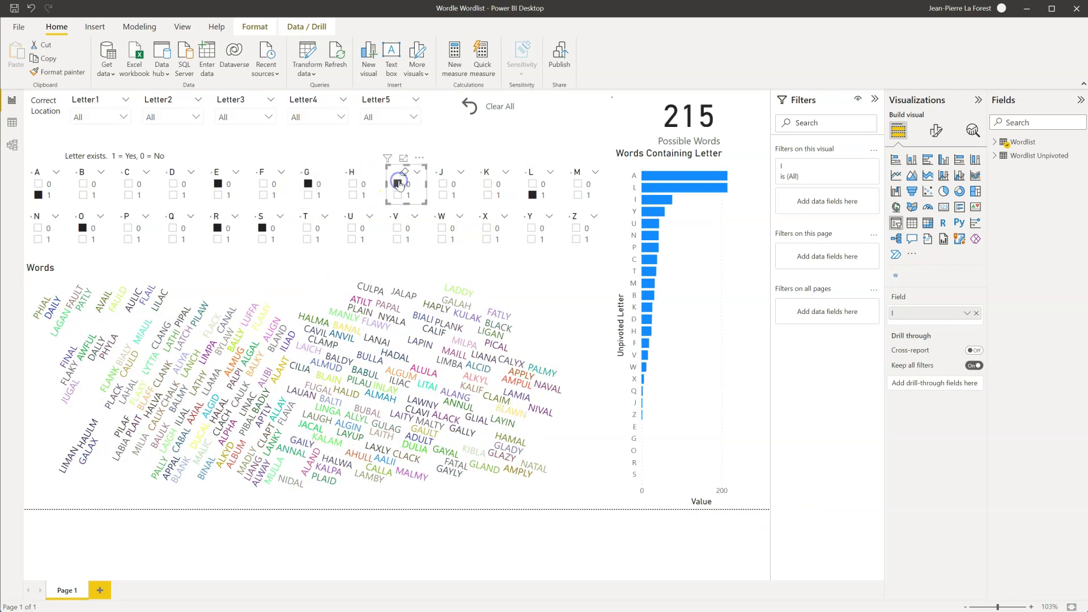
{"action": "left_click", "coordinate": [37, 227]}
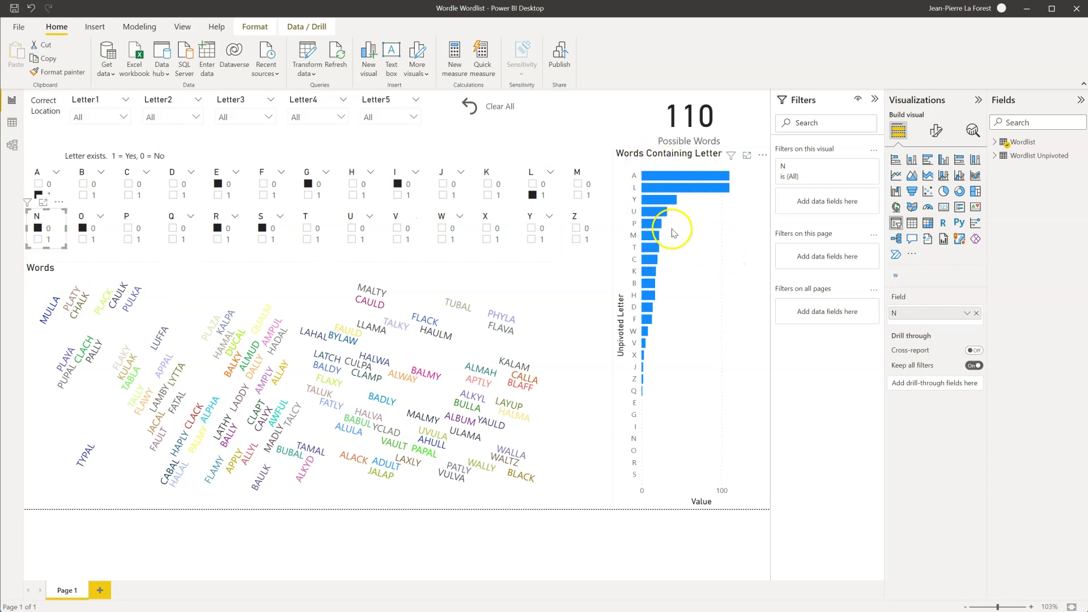
Step: Back in Wordle, complete PLATY in row three and submit it as the third guess
{"action": "key", "text": "alt+Tab"}
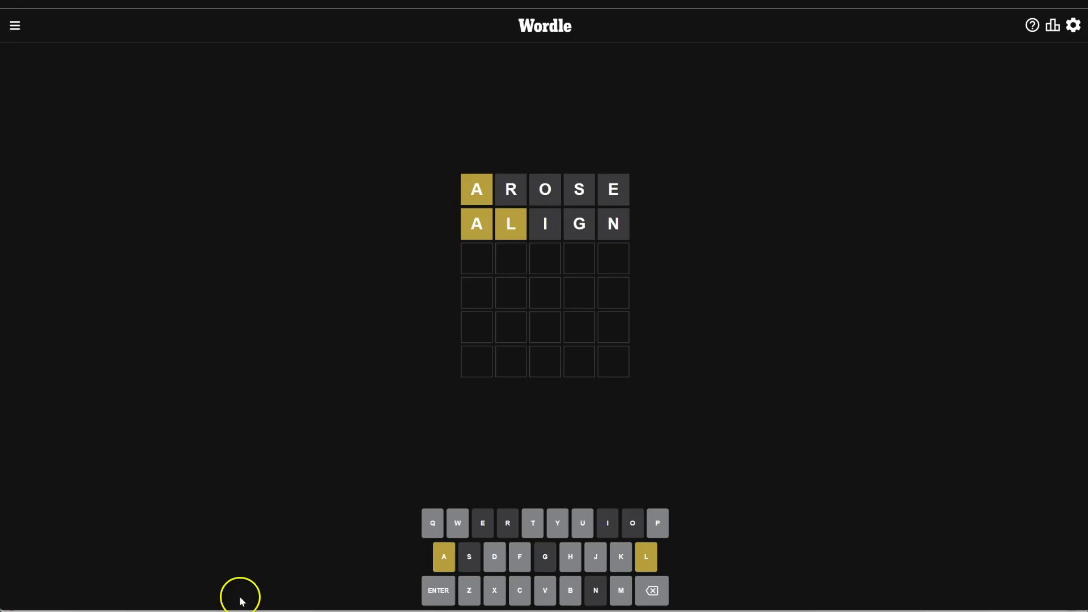
{"action": "left_click", "coordinate": [651, 561]}
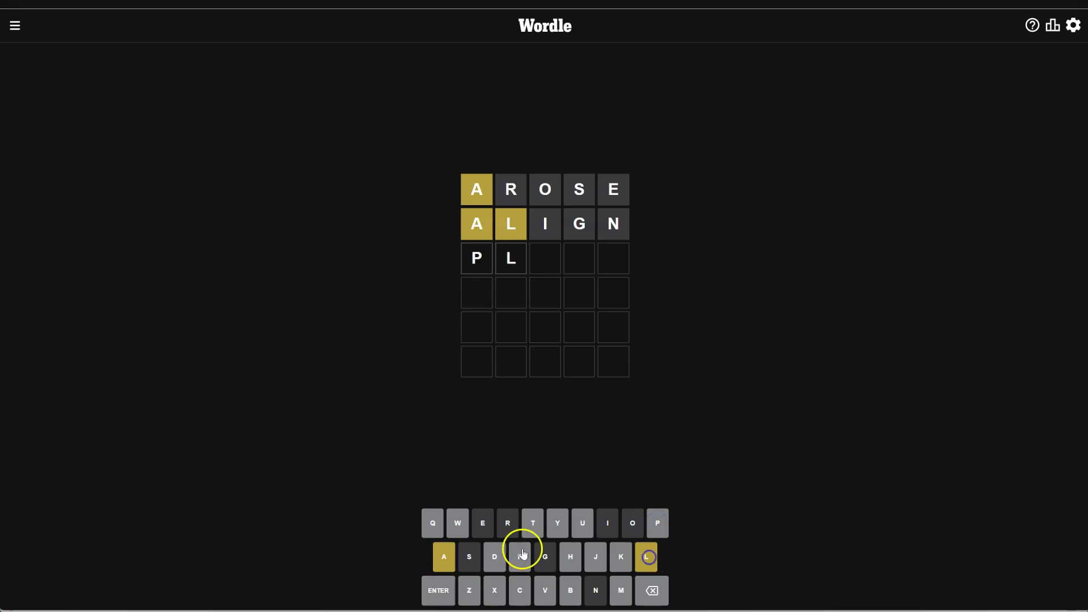
{"action": "left_click", "coordinate": [444, 561]}
{"action": "left_click", "coordinate": [559, 528]}
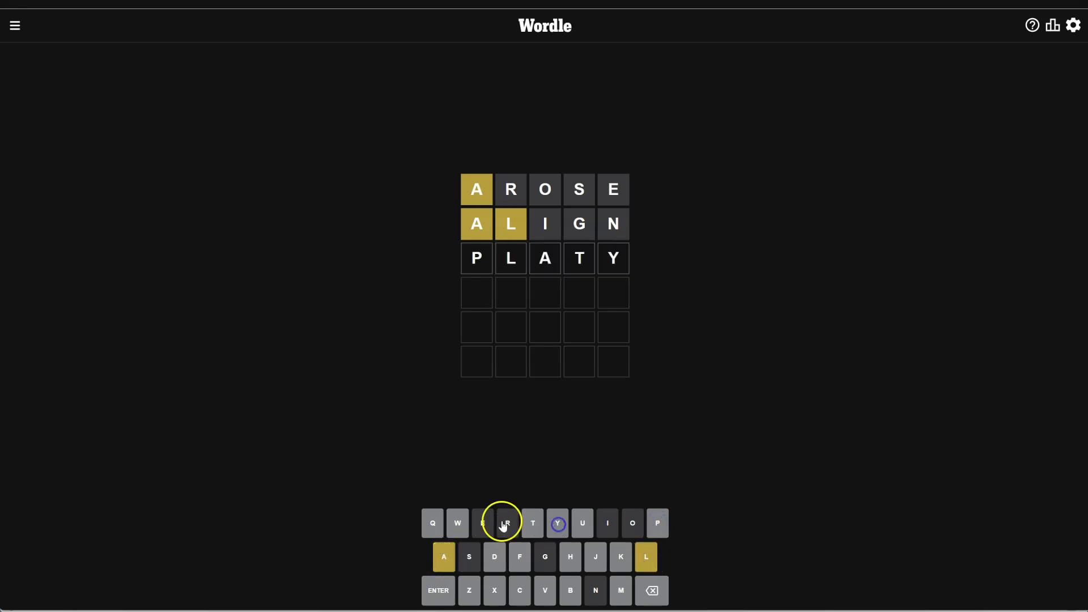
{"action": "left_click", "coordinate": [438, 590]}
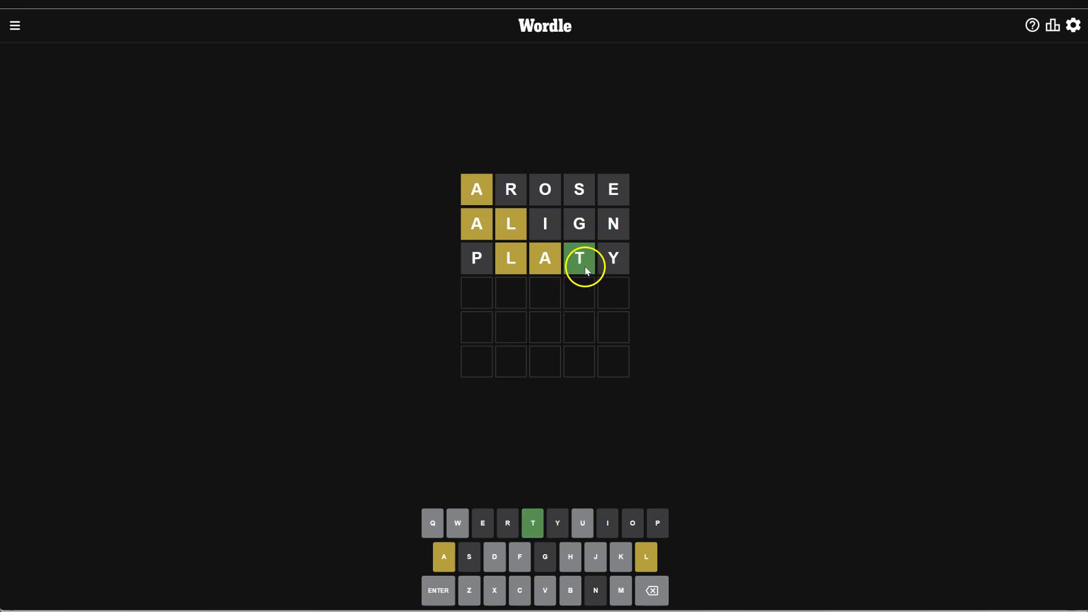
{"action": "mouse_move", "coordinate": [755, 610]}
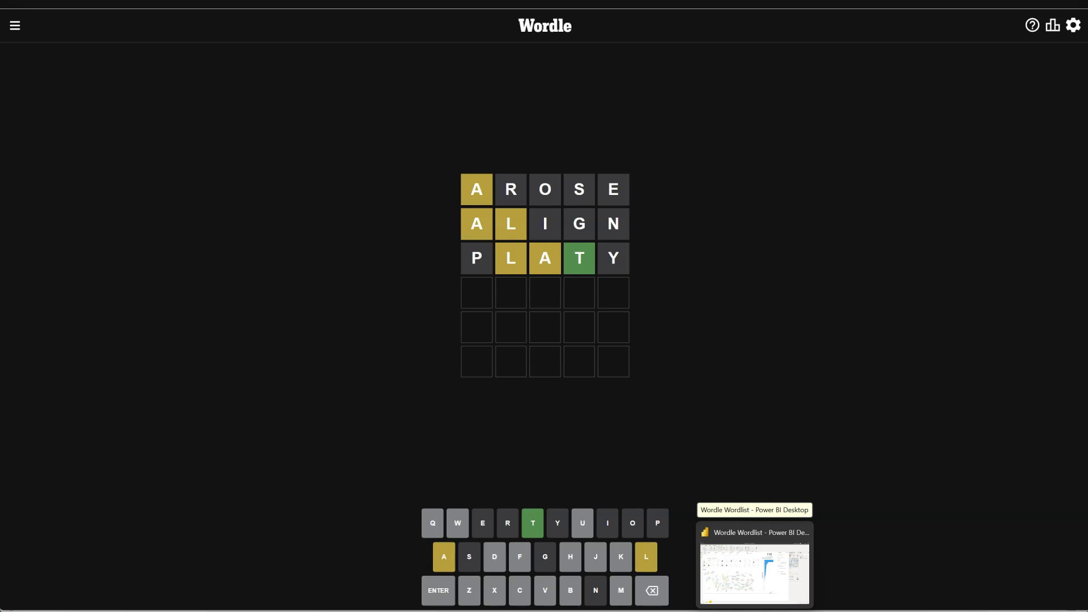
Step: Set the Letter4 slicer to T and the Y slicer to 0, leaving only WALTZ
{"action": "left_click", "coordinate": [755, 572]}
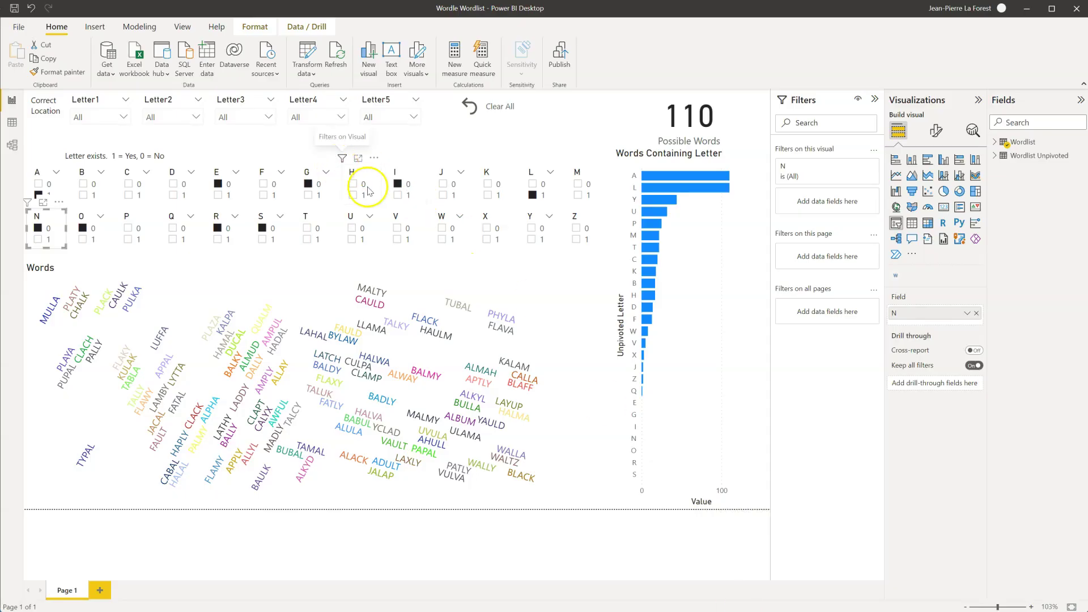
{"action": "left_click", "coordinate": [341, 117]}
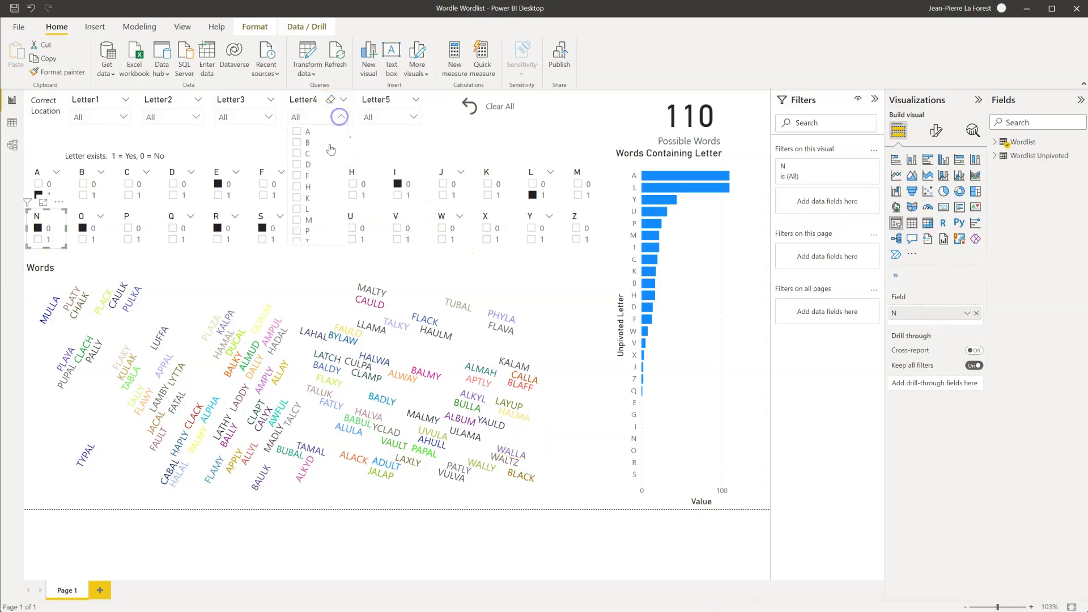
{"action": "scroll", "coordinate": [308, 208], "scroll_direction": "down", "scroll_amount": 2}
{"action": "left_click", "coordinate": [298, 190]}
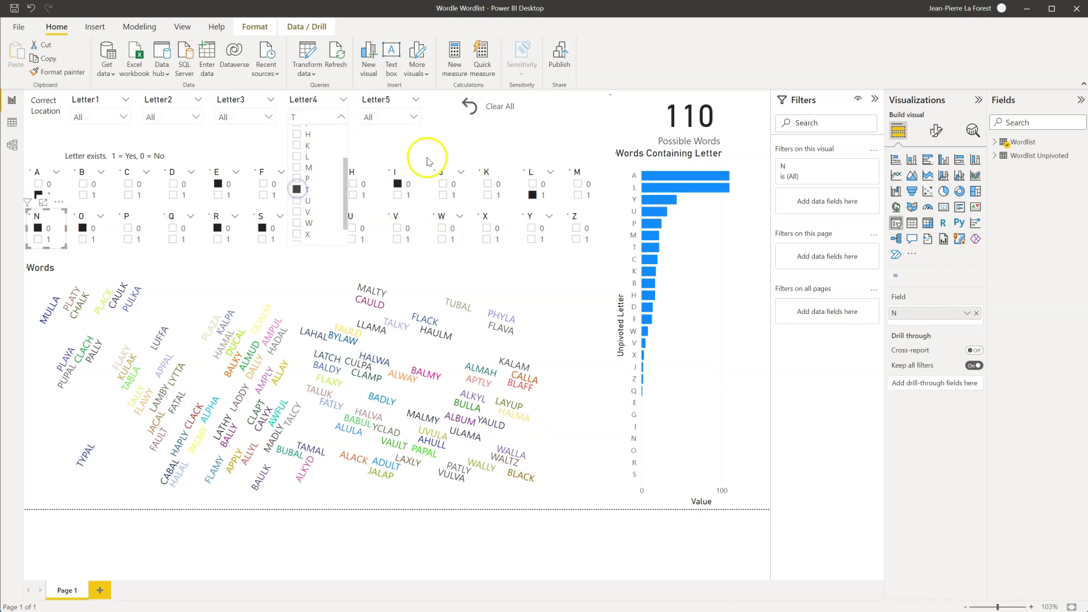
{"action": "left_click", "coordinate": [514, 137]}
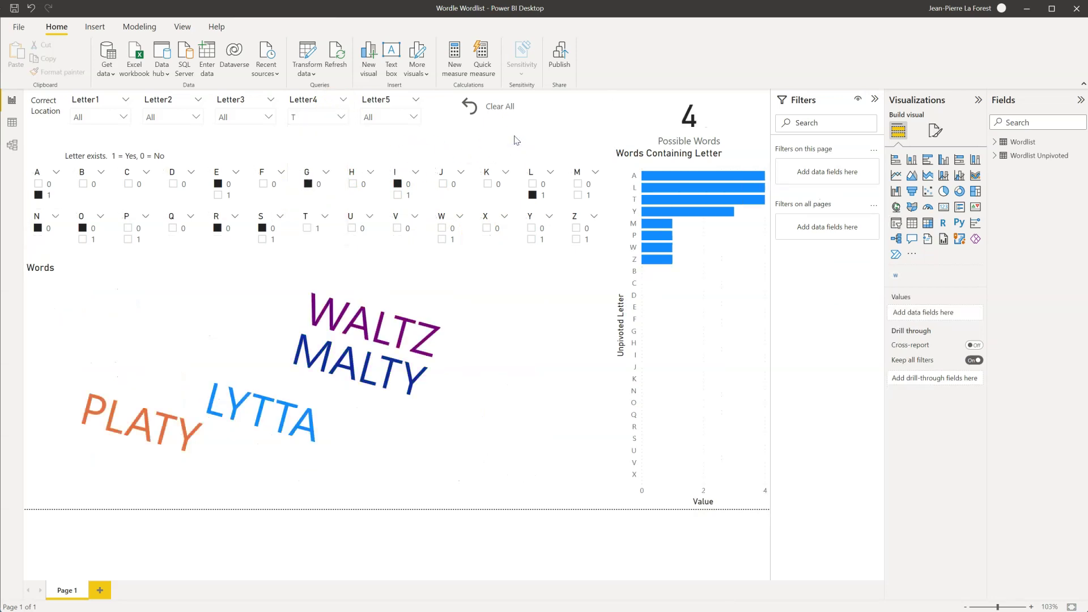
{"action": "left_click", "coordinate": [532, 226]}
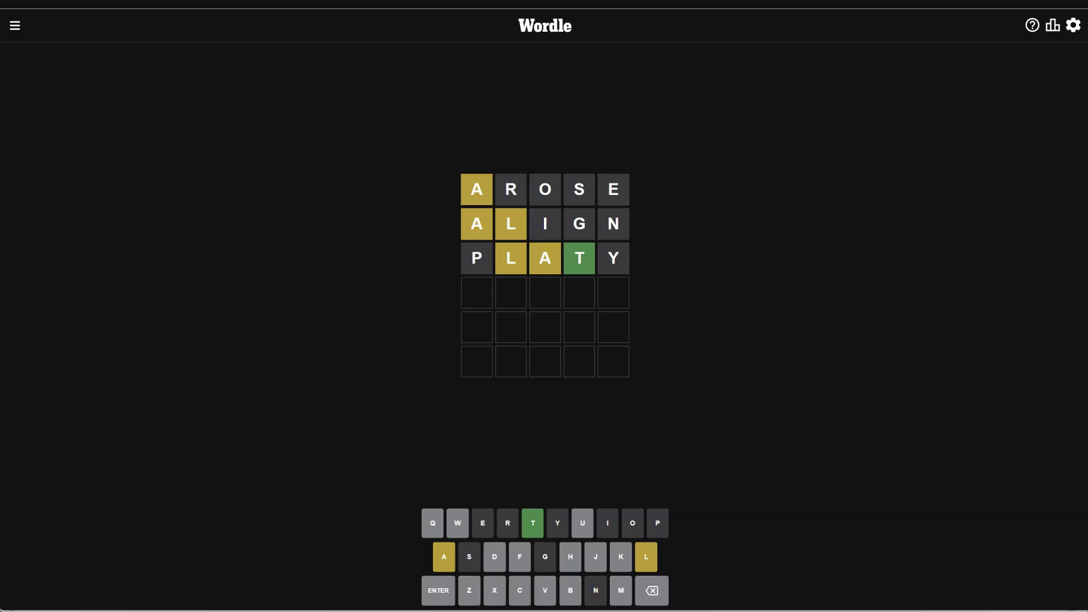
Step: Enter WALTZ and submit it as the fourth guess, solving the Wordle puzzle
{"action": "left_click", "coordinate": [457, 523]}
{"action": "left_click", "coordinate": [444, 557]}
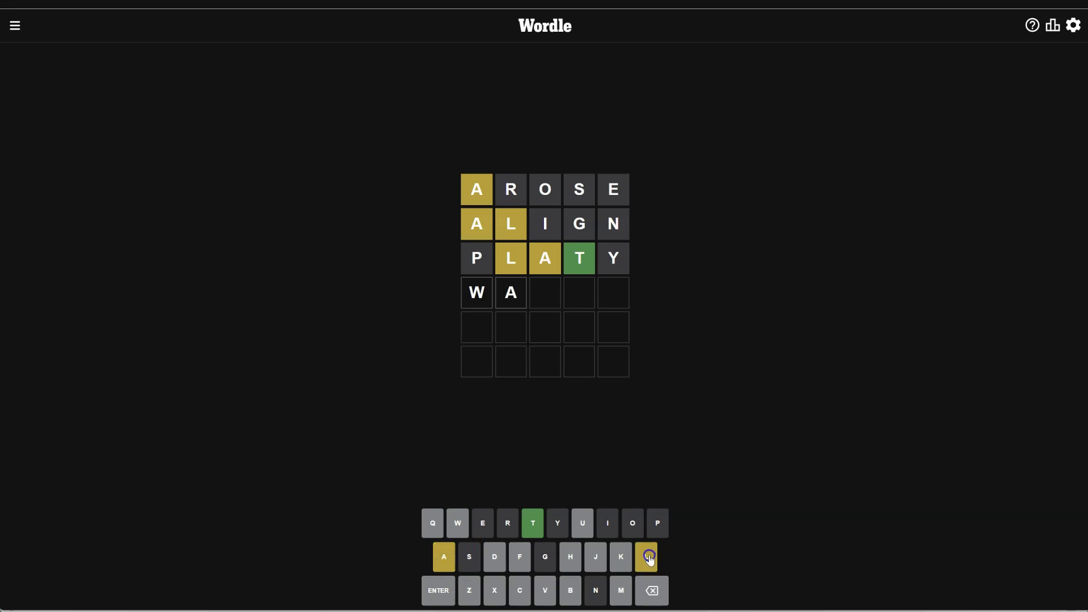
{"action": "left_click", "coordinate": [646, 556]}
{"action": "left_click", "coordinate": [533, 524]}
{"action": "left_click", "coordinate": [470, 590]}
{"action": "left_click", "coordinate": [438, 590]}
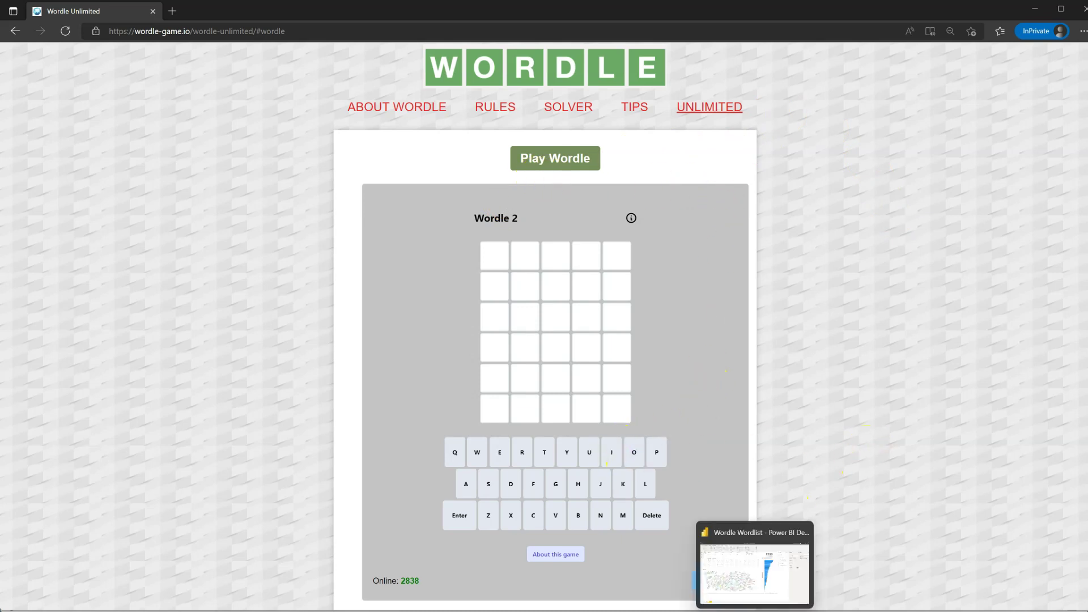
Step: Bring the Power BI Wordle Wordlist report back to the front, showing 9330 words
{"action": "left_click", "coordinate": [755, 561]}
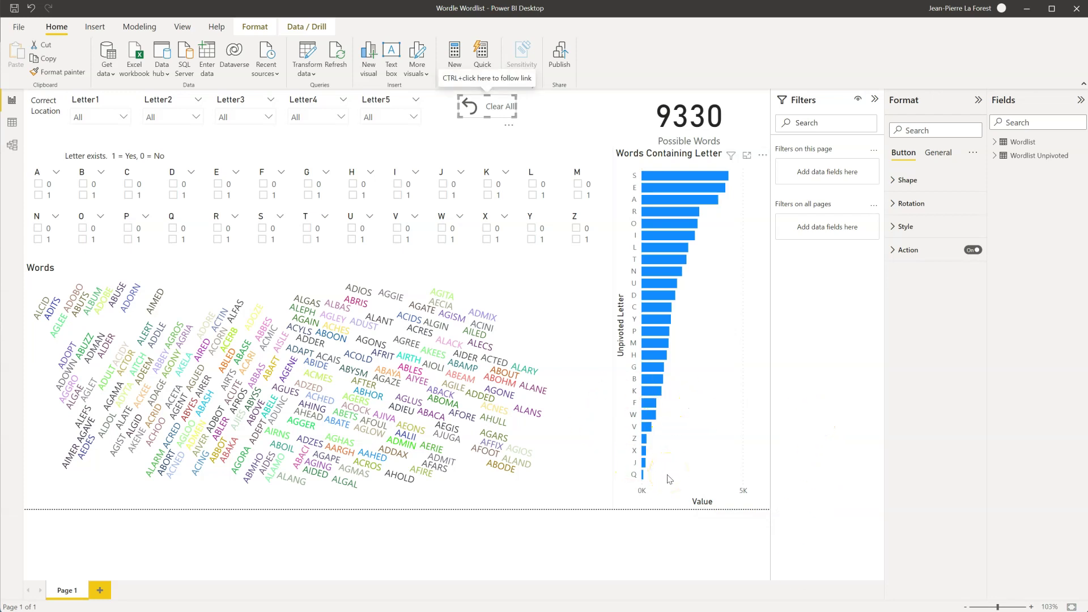
Step: Tick the Q slicer's 1 box to preview the 85 Q words, then untick it
{"action": "key", "text": "Tab"}
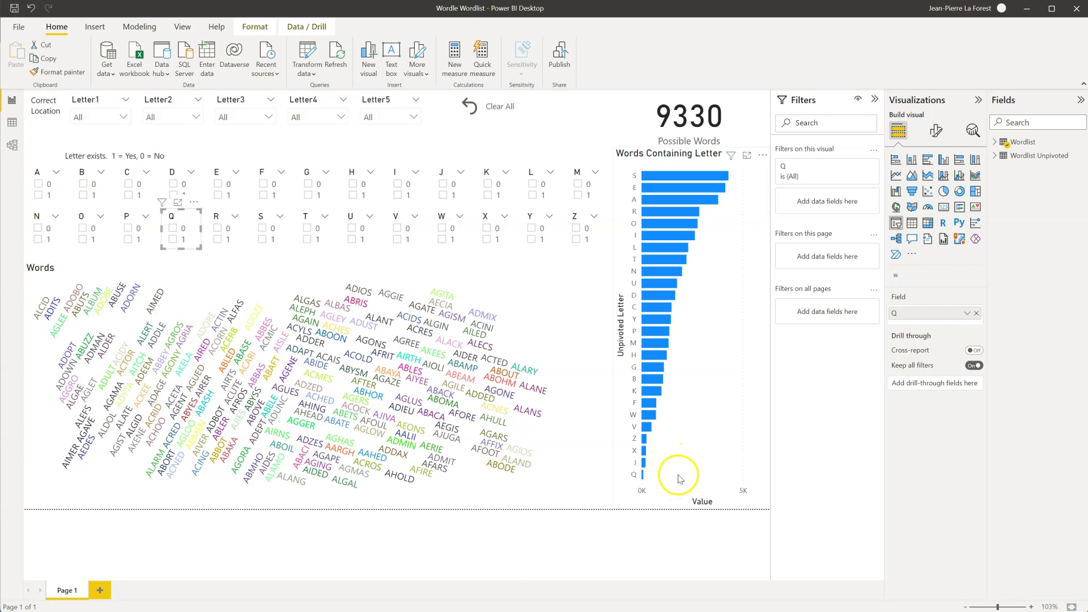
{"action": "left_click", "coordinate": [173, 240]}
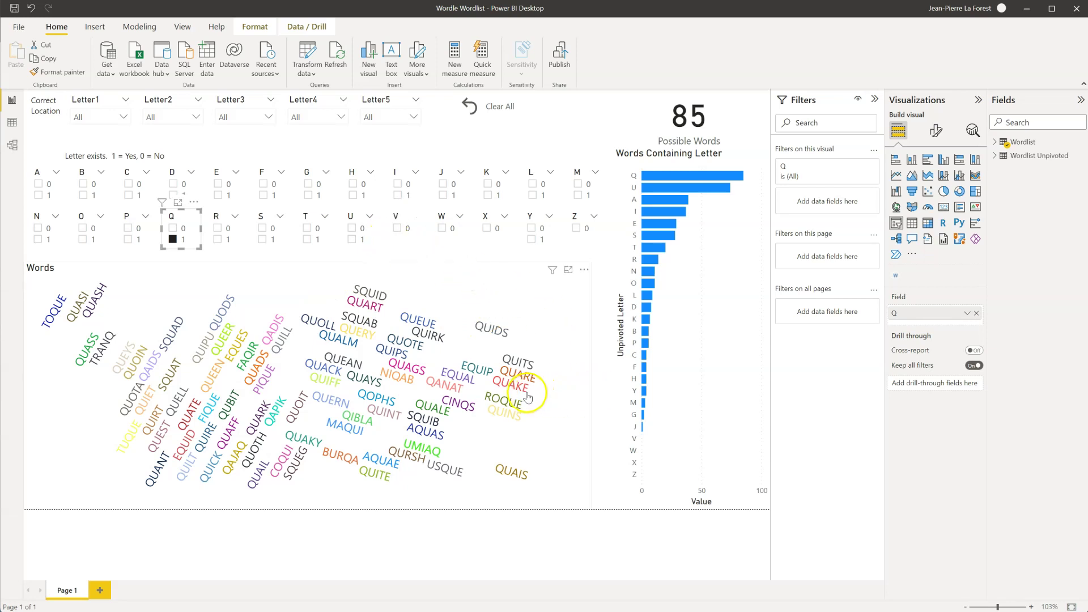
{"action": "left_click", "coordinate": [173, 240]}
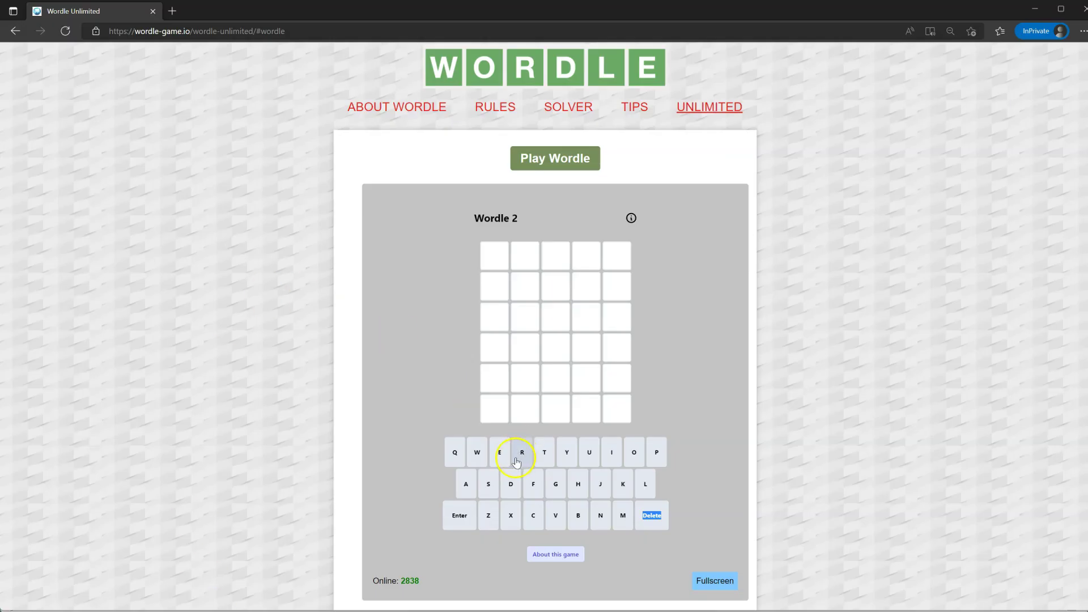
Step: Enter QUAKE on the Wordle Unlimited keyboard and submit it as the opening guess
{"action": "left_click", "coordinate": [456, 451]}
{"action": "left_click", "coordinate": [589, 452]}
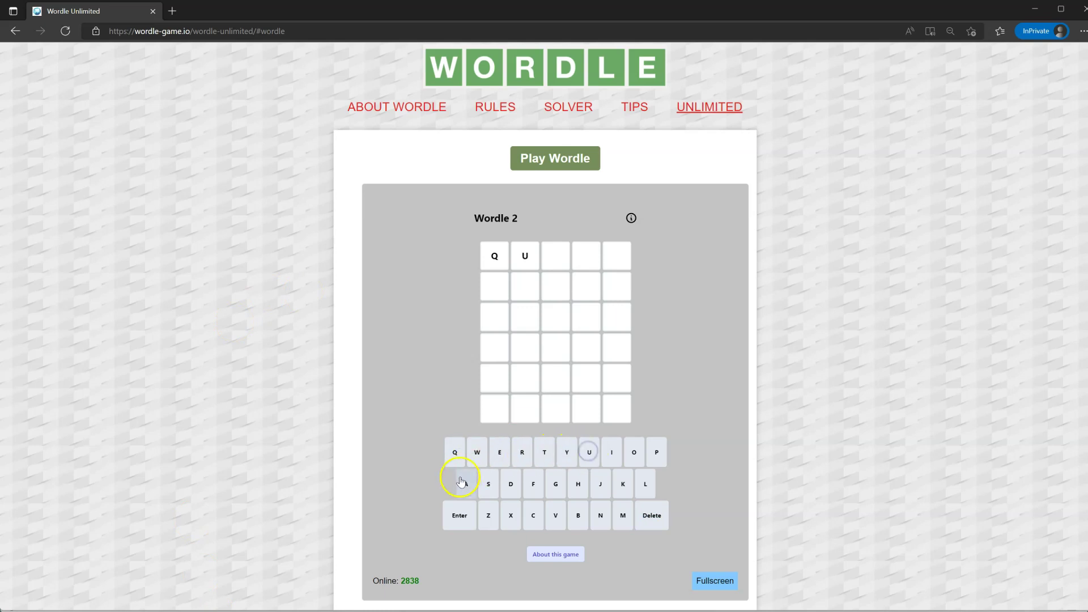
{"action": "left_click", "coordinate": [623, 483]}
{"action": "left_click", "coordinate": [500, 451]}
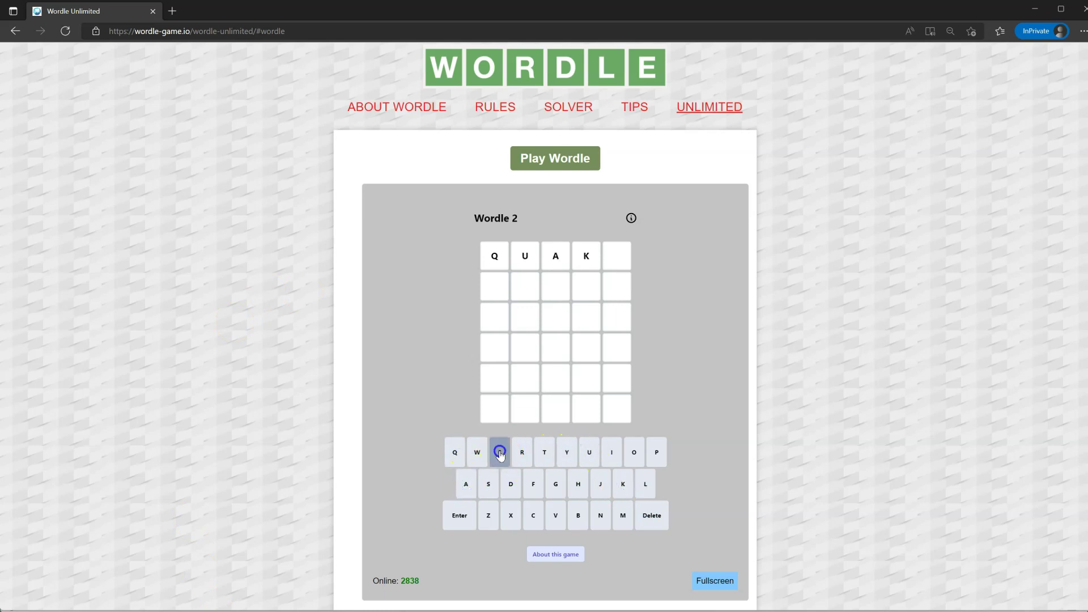
{"action": "left_click", "coordinate": [459, 515]}
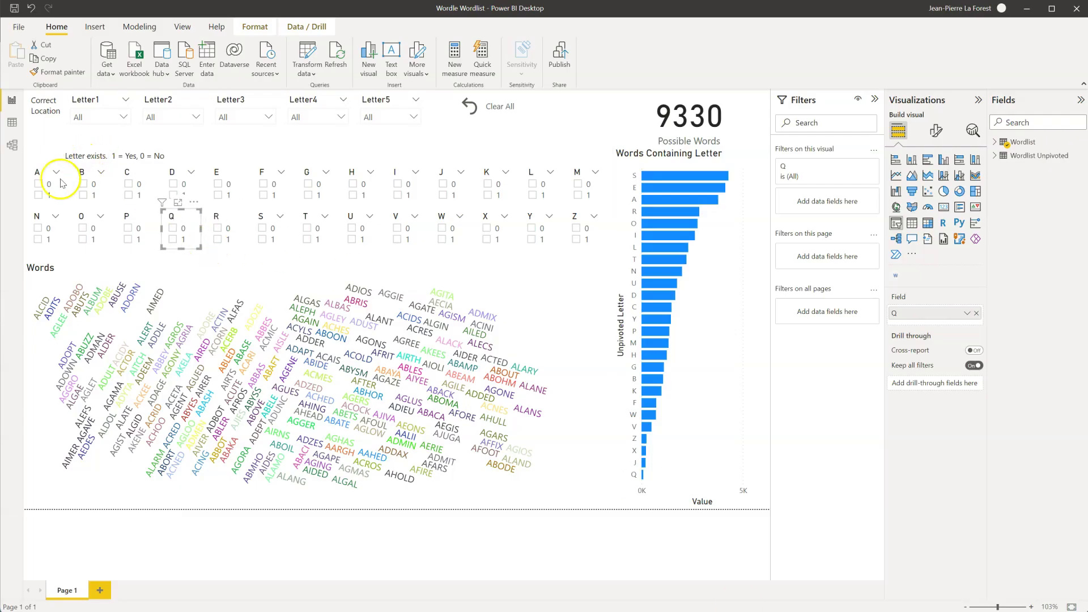
Step: Keep words containing A and drop those with Q, U, E or K, leaving 1875; try a V filter, then clear it
{"action": "left_click", "coordinate": [37, 195]}
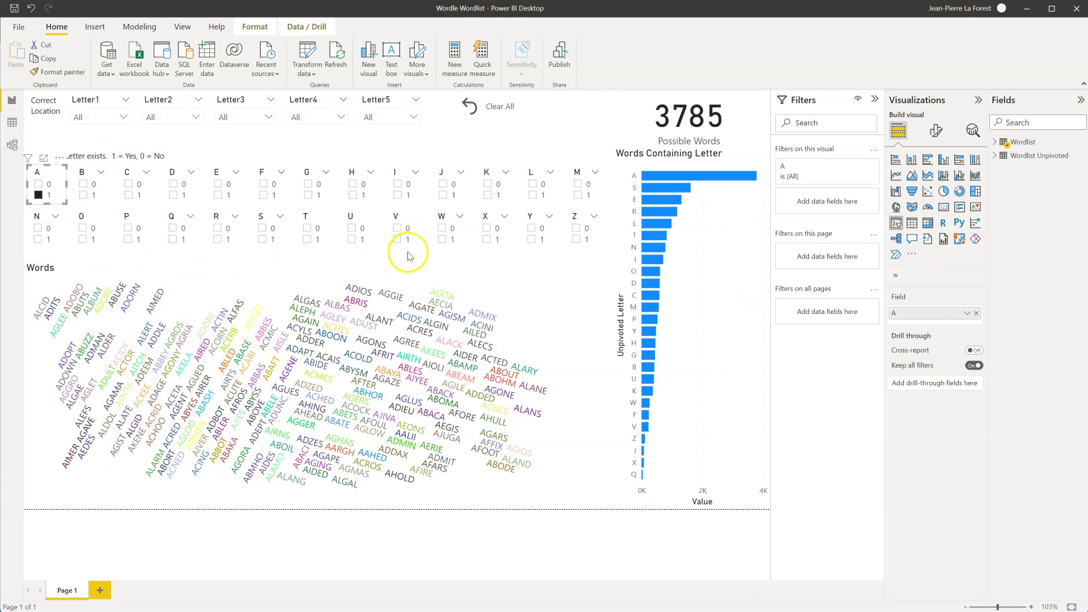
{"action": "left_click", "coordinate": [174, 228]}
{"action": "left_click", "coordinate": [352, 228]}
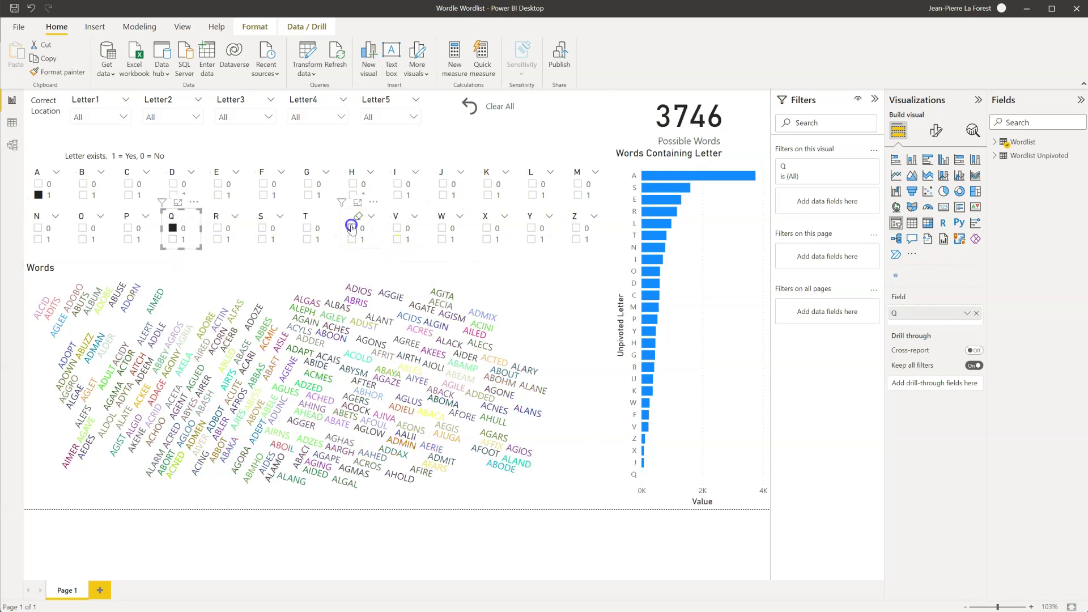
{"action": "left_click", "coordinate": [217, 183]}
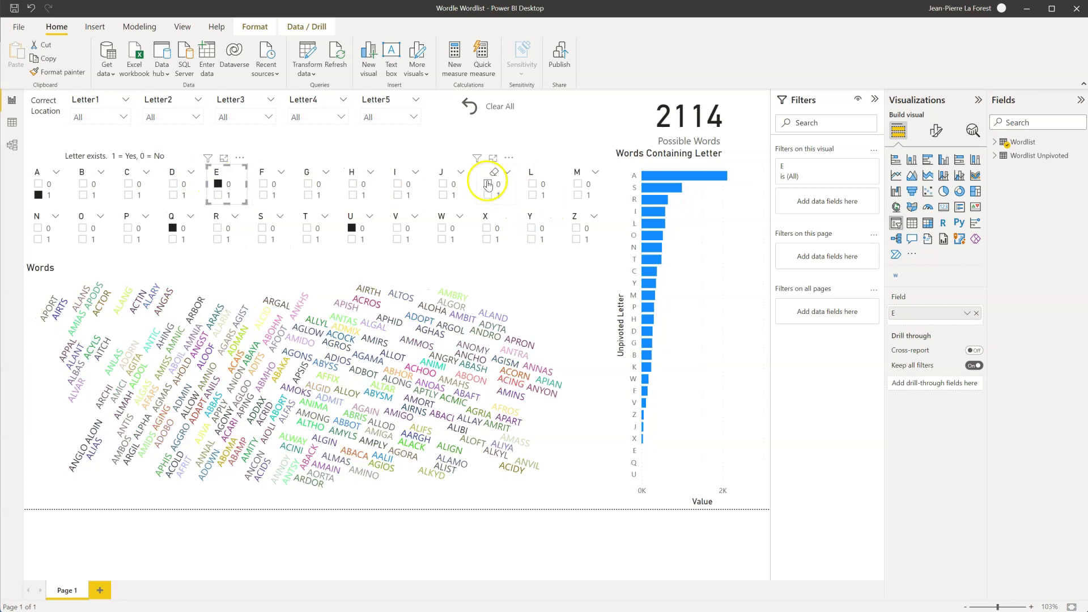
{"action": "left_click", "coordinate": [487, 183]}
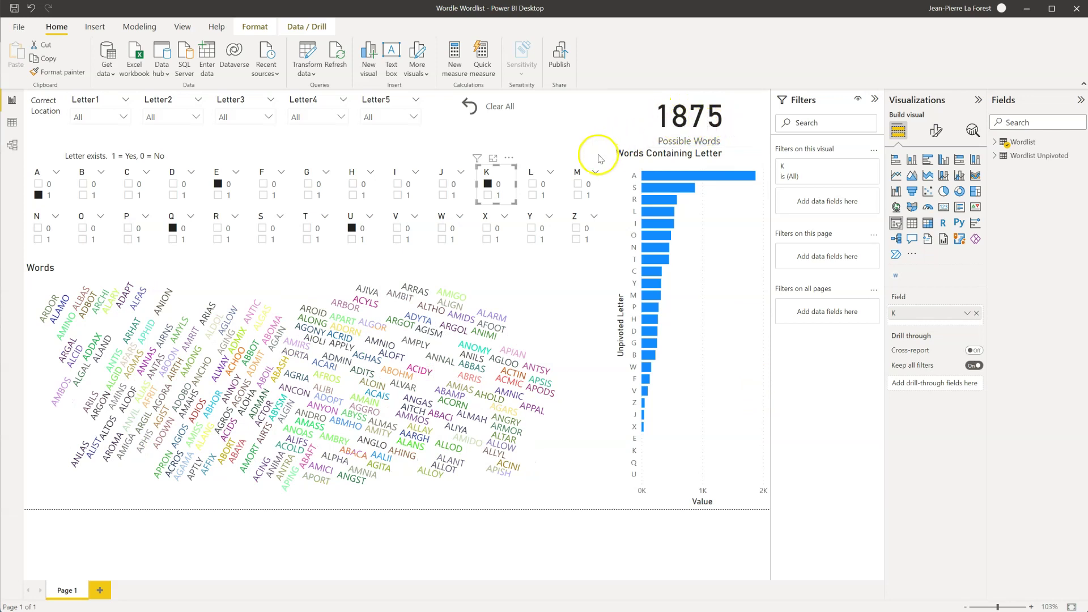
{"action": "left_click", "coordinate": [397, 239]}
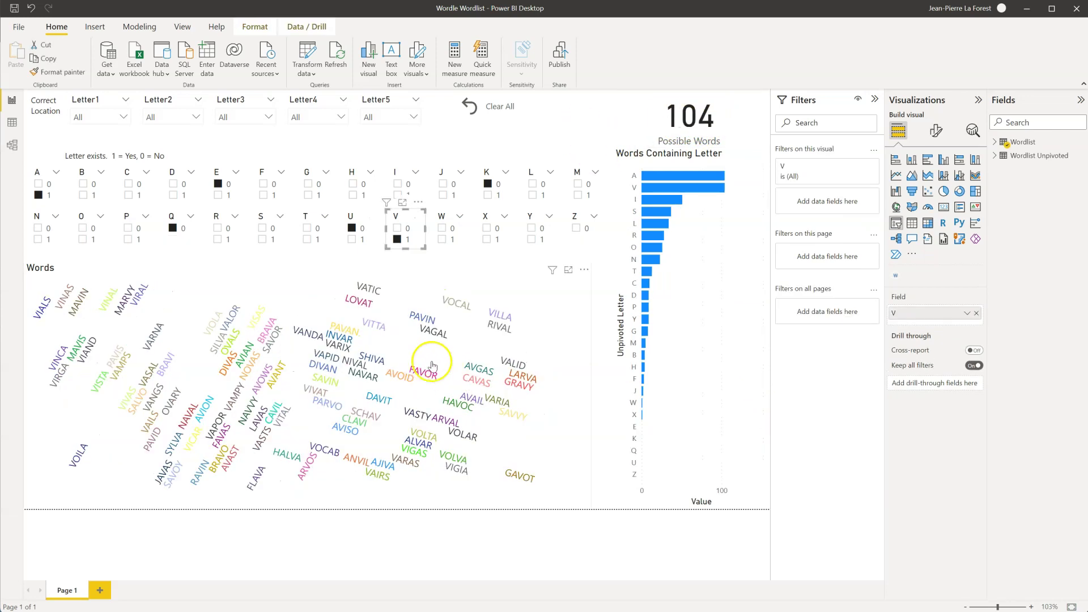
{"action": "left_click", "coordinate": [398, 240]}
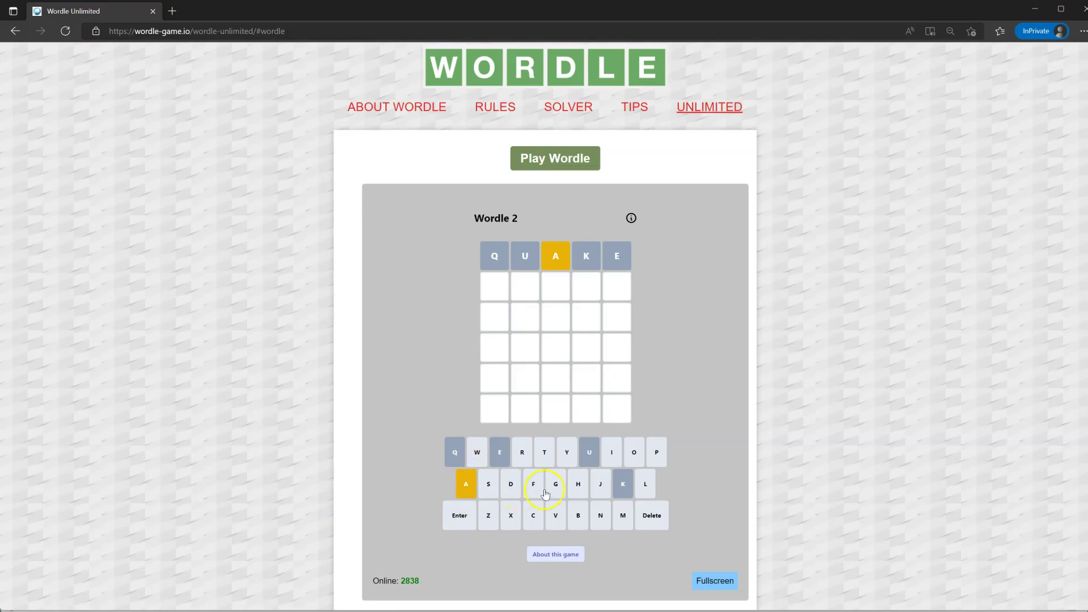
Step: Submit FAVOR as the second Wordle guess, then switch back to Power BI
{"action": "left_click", "coordinate": [532, 485]}
{"action": "left_click", "coordinate": [466, 484]}
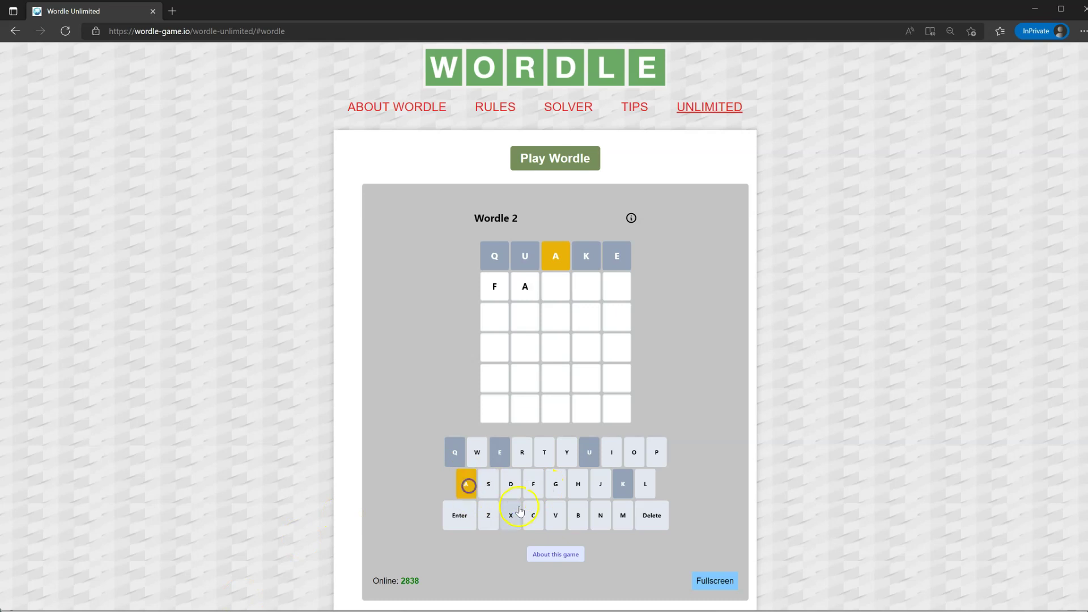
{"action": "left_click", "coordinate": [555, 515]}
{"action": "left_click", "coordinate": [633, 452]}
{"action": "left_click", "coordinate": [522, 452]}
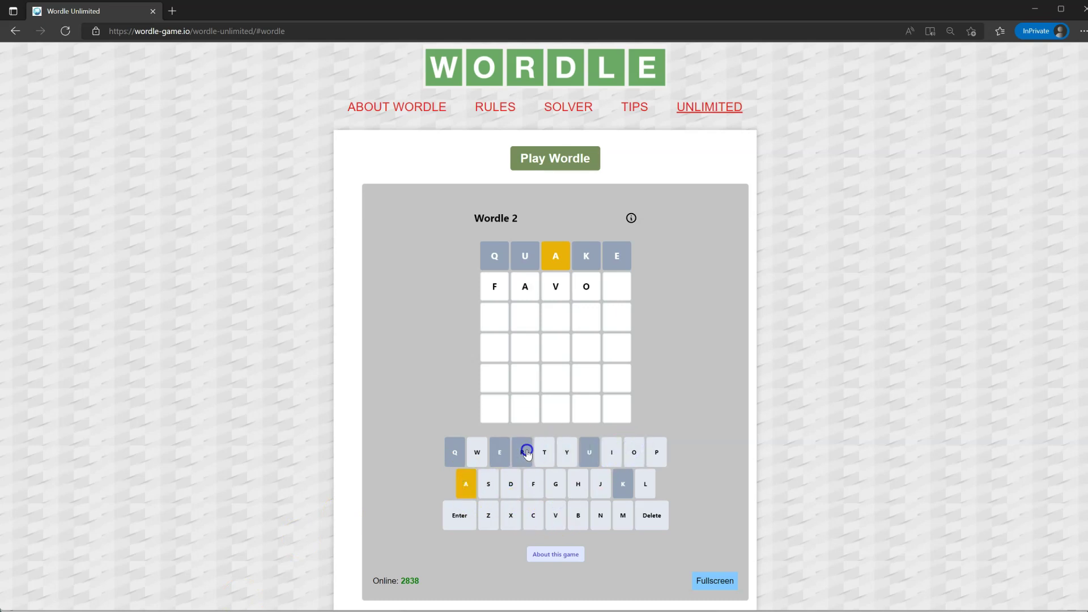
{"action": "left_click", "coordinate": [453, 517]}
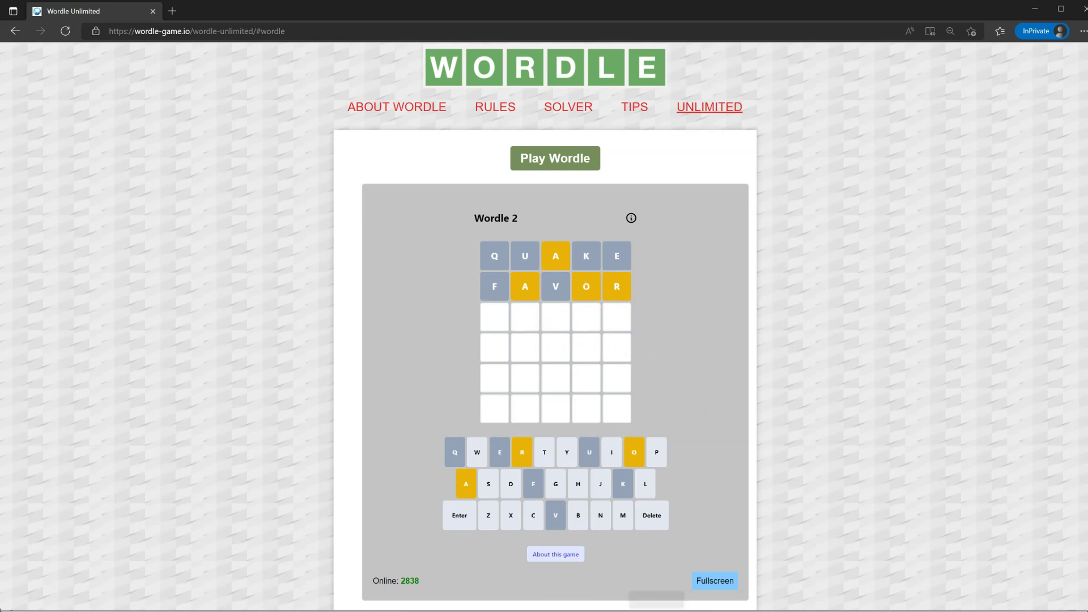
{"action": "key", "text": "alt+Tab"}
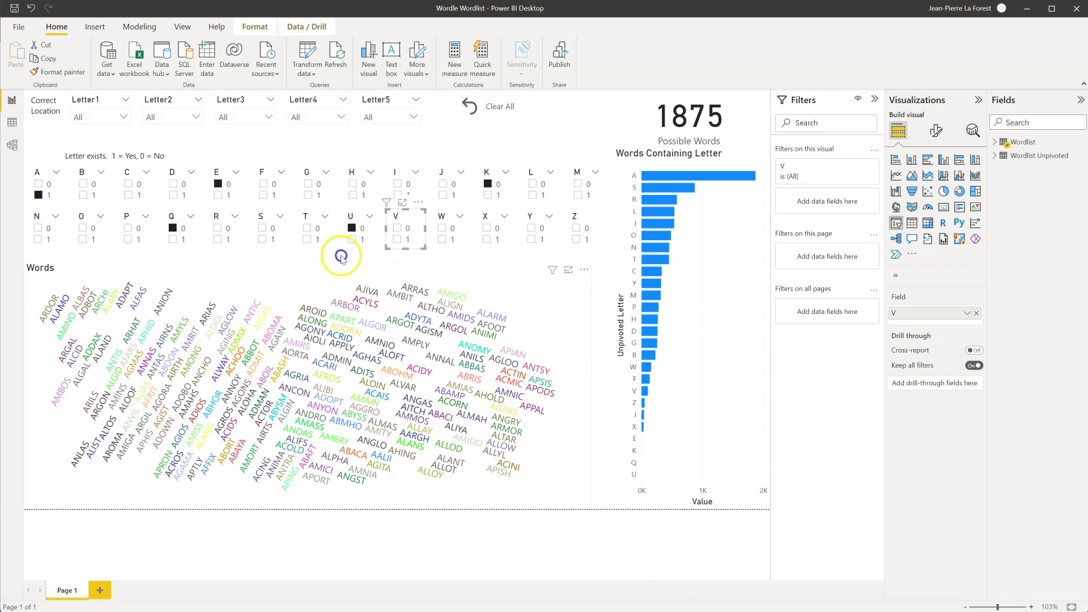
Step: Require O and R and exclude F and V in the letter slicers, leaving 128 words; try Z, then clear it
{"action": "left_click", "coordinate": [82, 239]}
{"action": "left_click", "coordinate": [218, 239]}
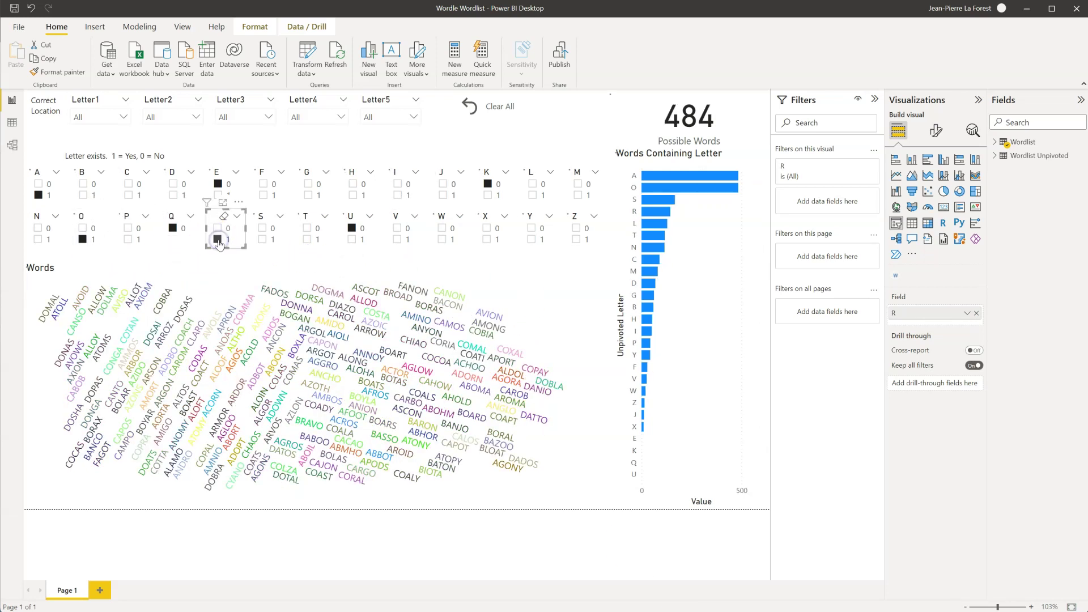
{"action": "left_click", "coordinate": [263, 184]}
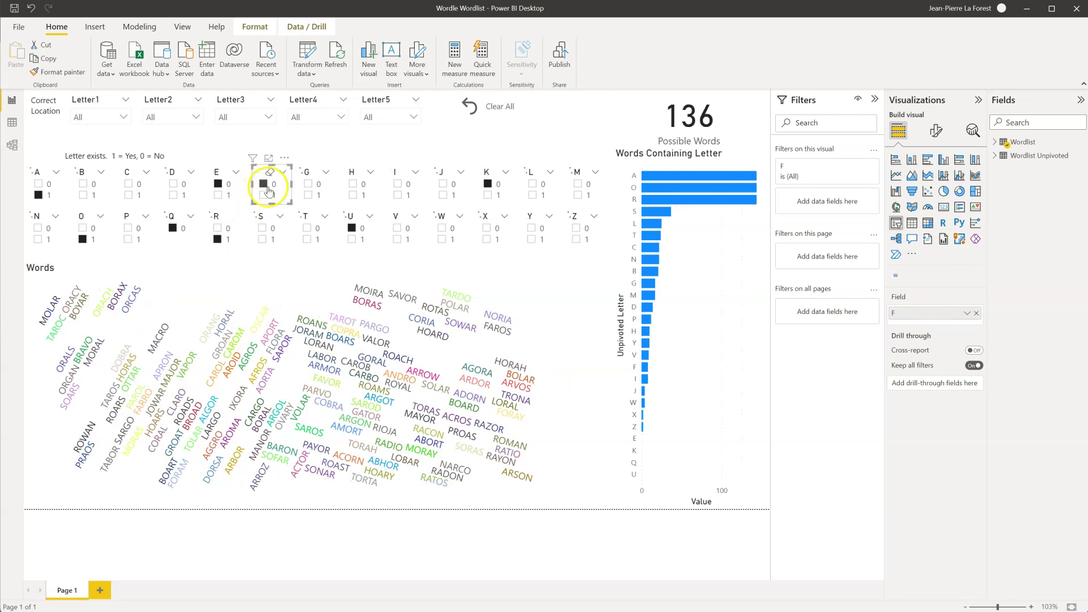
{"action": "left_click", "coordinate": [397, 227]}
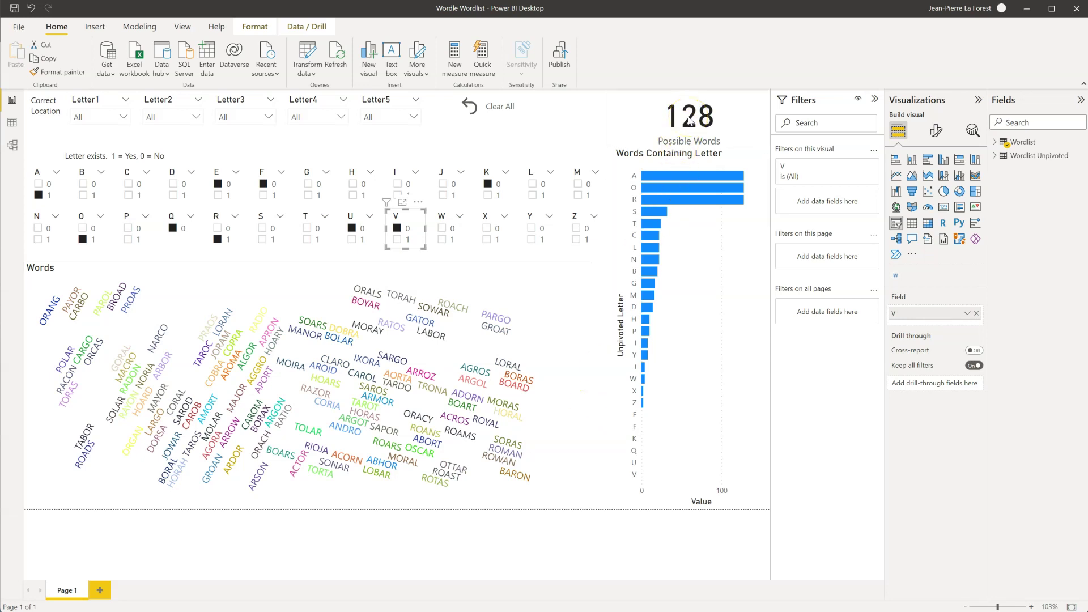
{"action": "left_click", "coordinate": [445, 232]}
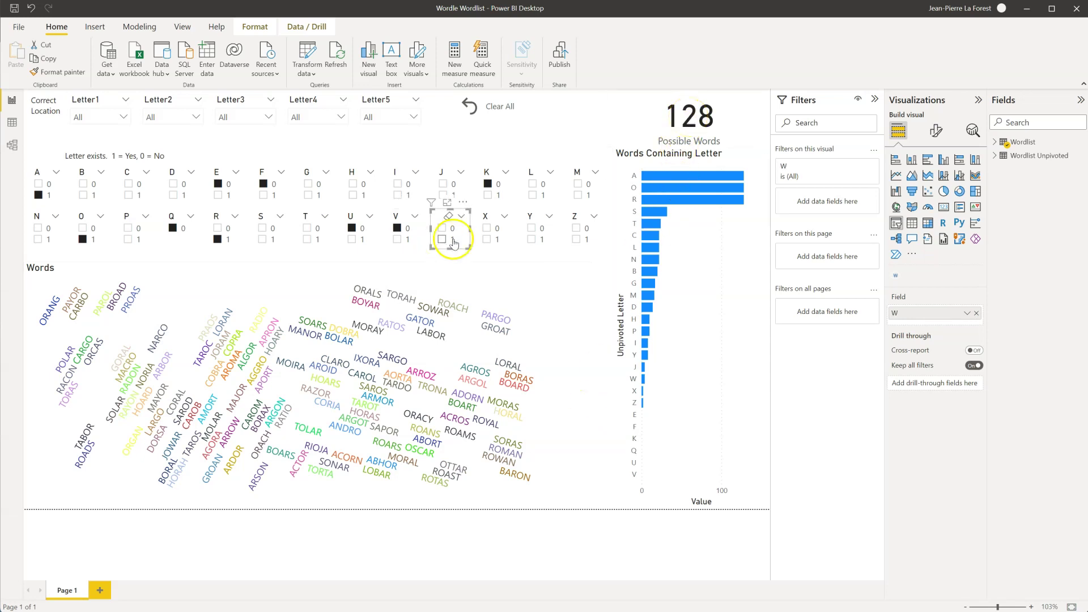
{"action": "left_click", "coordinate": [576, 239]}
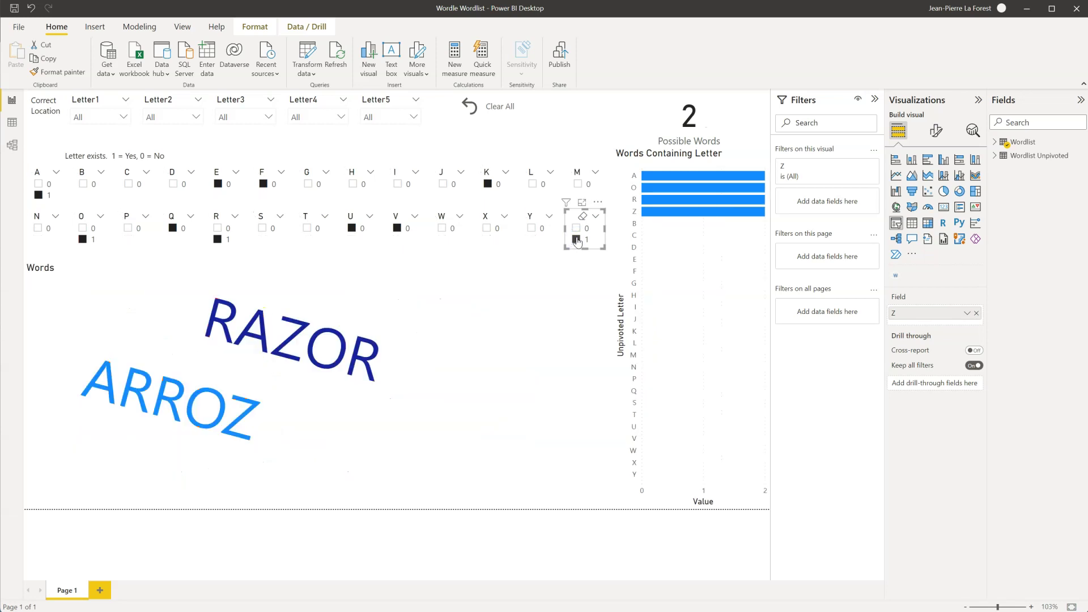
{"action": "left_click", "coordinate": [576, 239]}
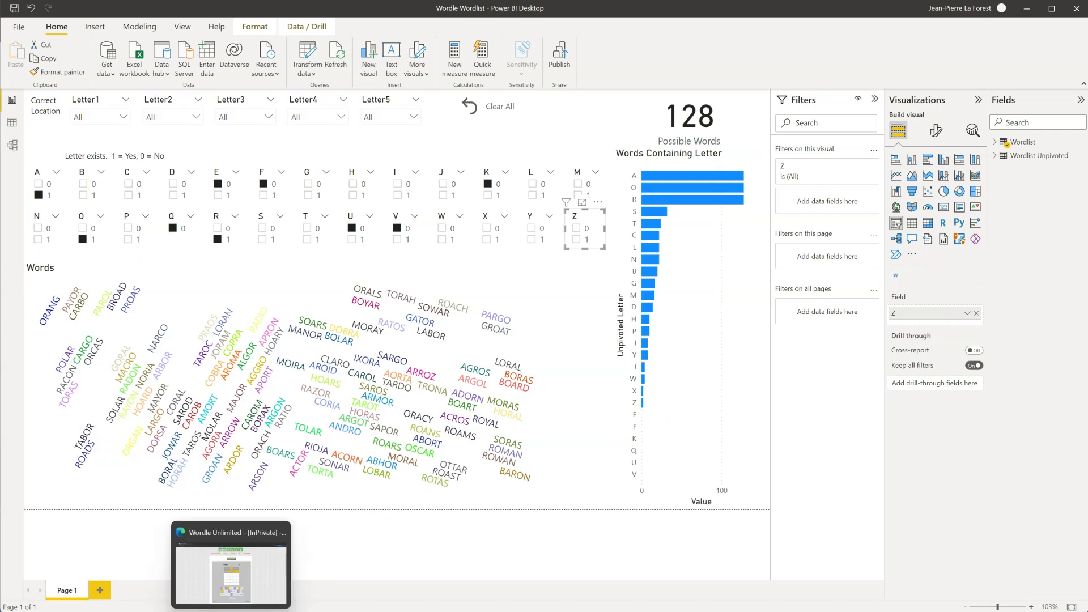
{"action": "left_click", "coordinate": [229, 566]}
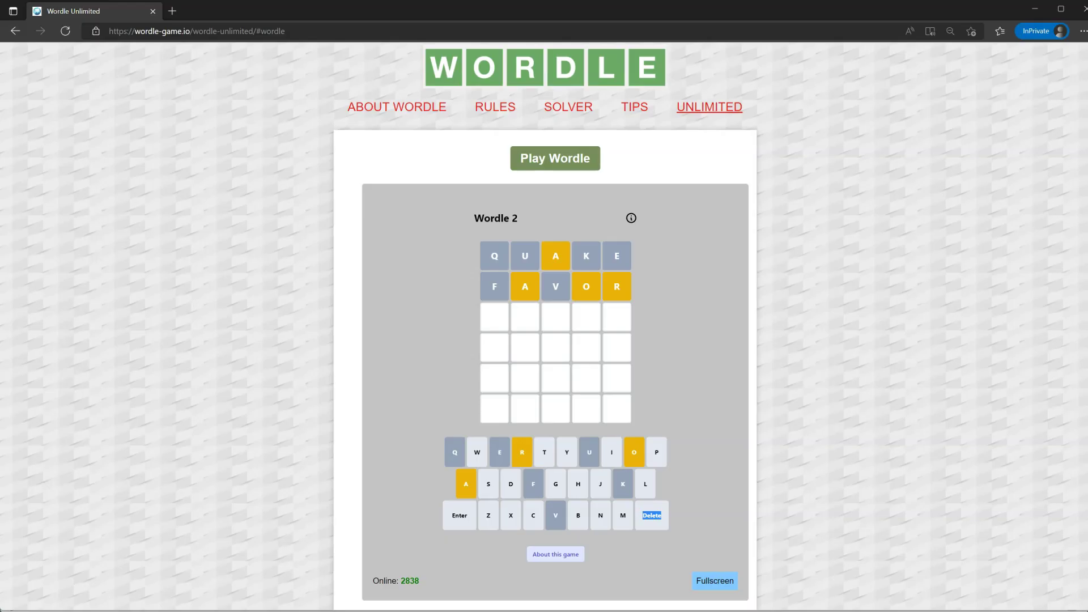
Step: Submit RAZOR as the third guess, scoring green R and yellow A and O
{"action": "left_click", "coordinate": [522, 452]}
{"action": "left_click", "coordinate": [466, 482]}
{"action": "left_click", "coordinate": [490, 515]}
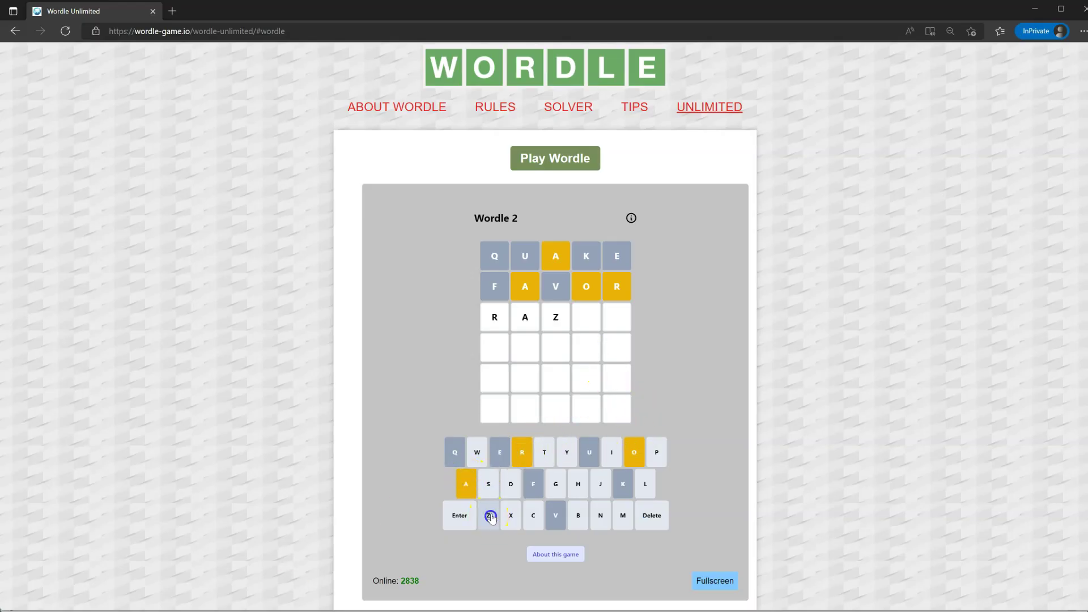
{"action": "left_click", "coordinate": [634, 451]}
{"action": "left_click", "coordinate": [522, 452]}
{"action": "left_click", "coordinate": [460, 517]}
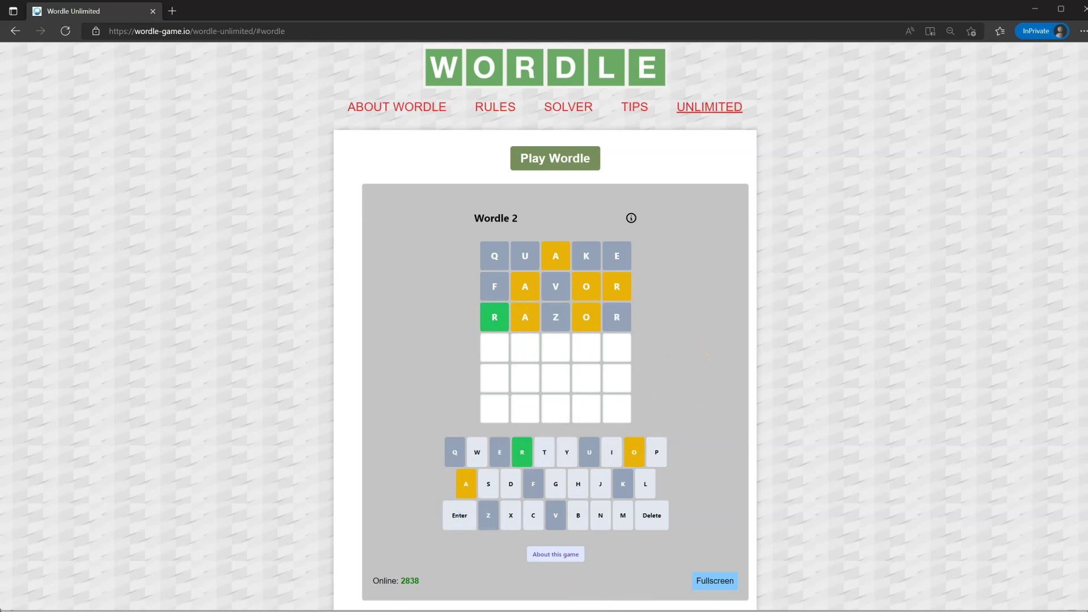
{"action": "left_click", "coordinate": [772, 575]}
Step: Set the Letter1 slicer to R and exclude Z, leaving 17 words such as RADIO and ROYAL
{"action": "left_click", "coordinate": [104, 119]}
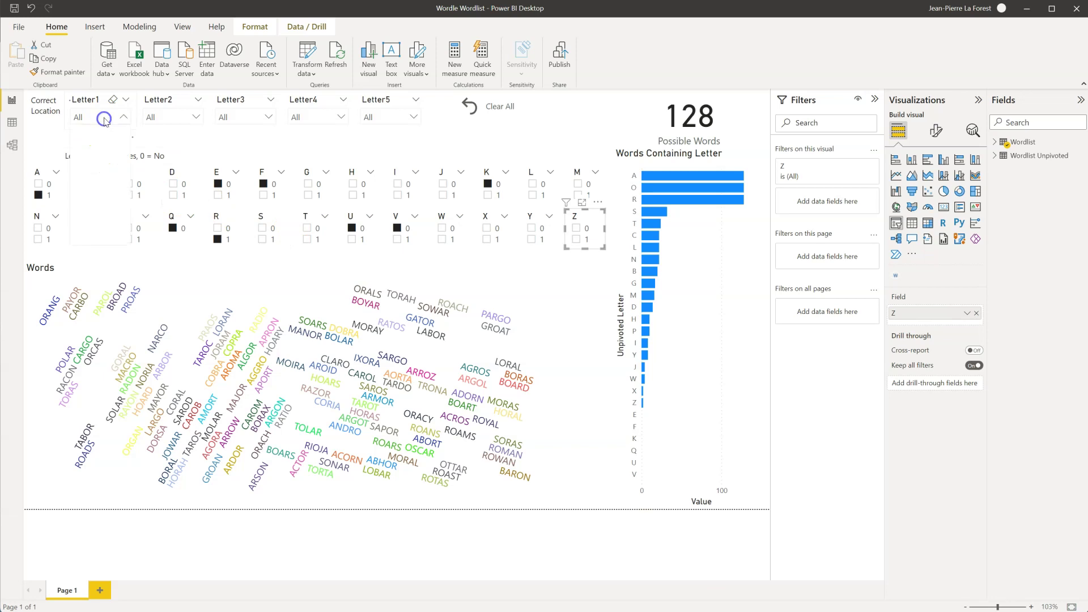
{"action": "scroll", "coordinate": [85, 195], "scroll_direction": "down", "scroll_amount": 3}
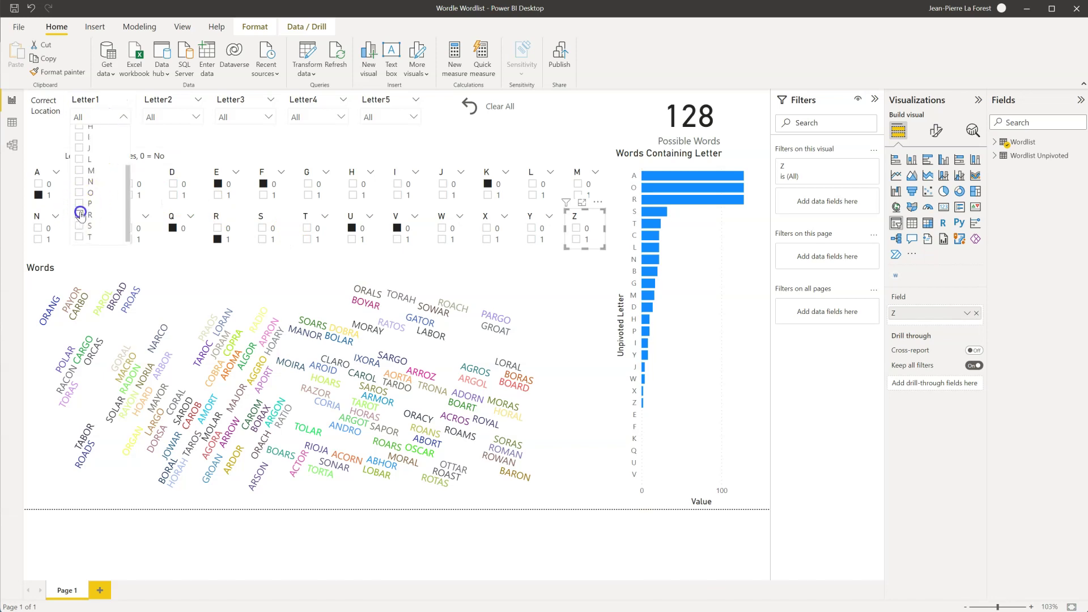
{"action": "left_click", "coordinate": [80, 213]}
{"action": "left_click", "coordinate": [108, 115]}
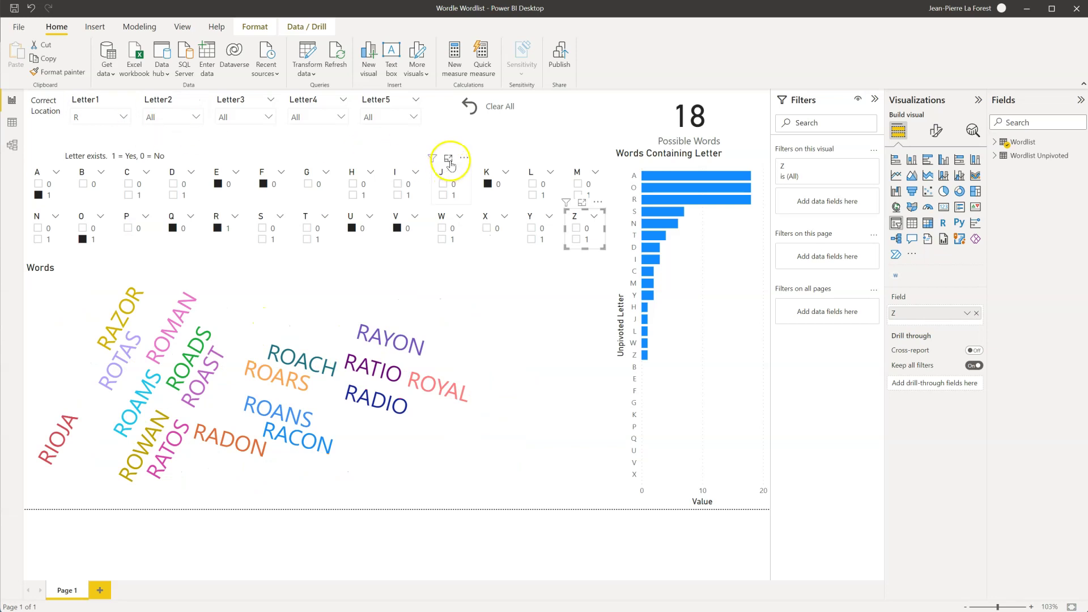
{"action": "key", "text": "alt+Tab"}
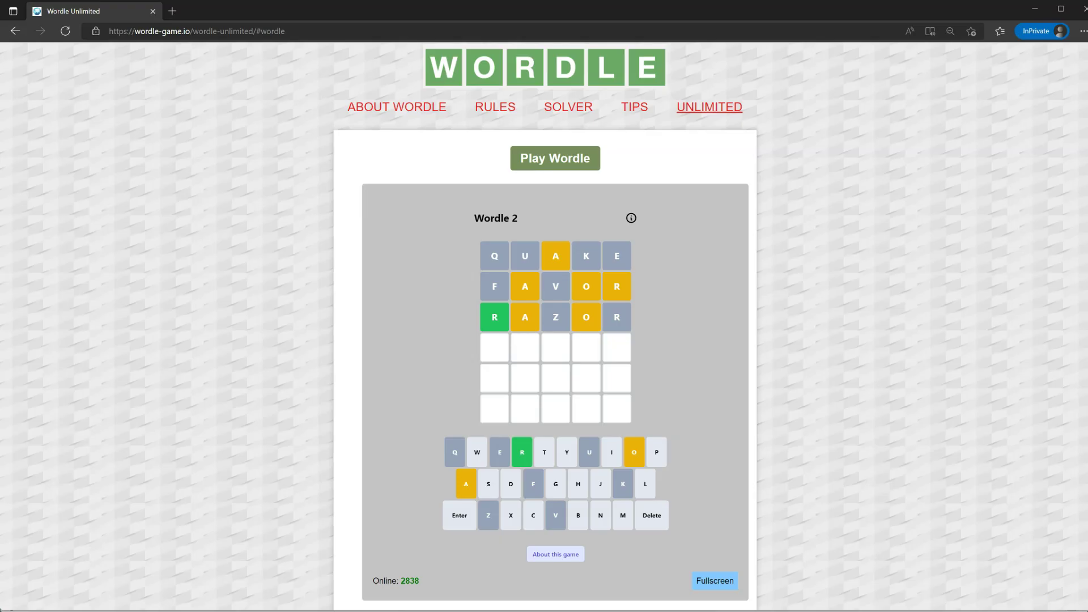
{"action": "key", "text": "alt+Tab"}
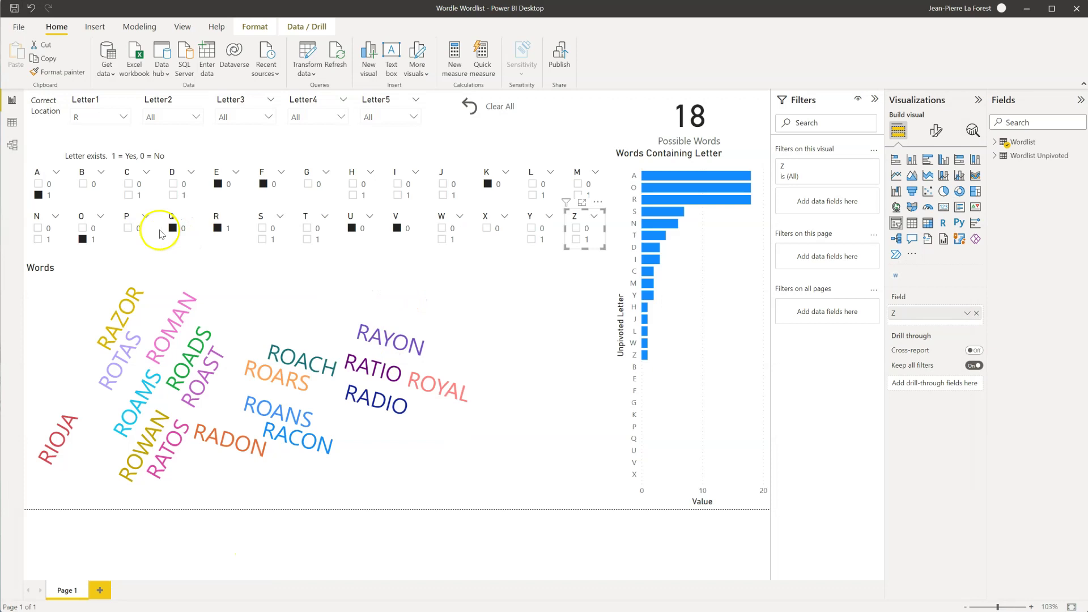
{"action": "left_click", "coordinate": [577, 229]}
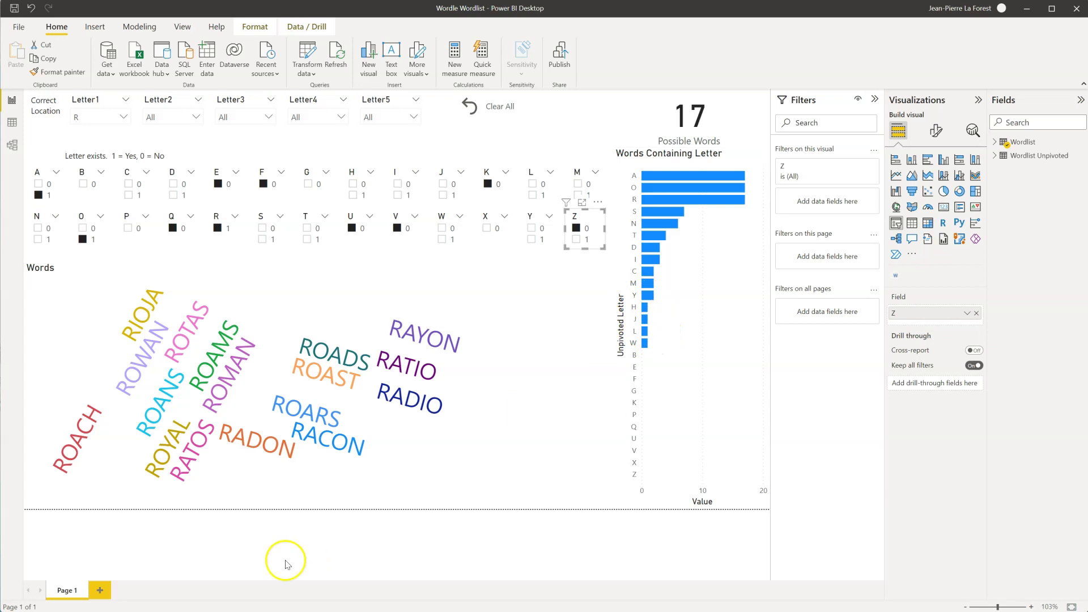
Step: Submit ROYAL as the fourth Wordle guess and dismiss the You won! message
{"action": "mouse_move", "coordinate": [230, 611]}
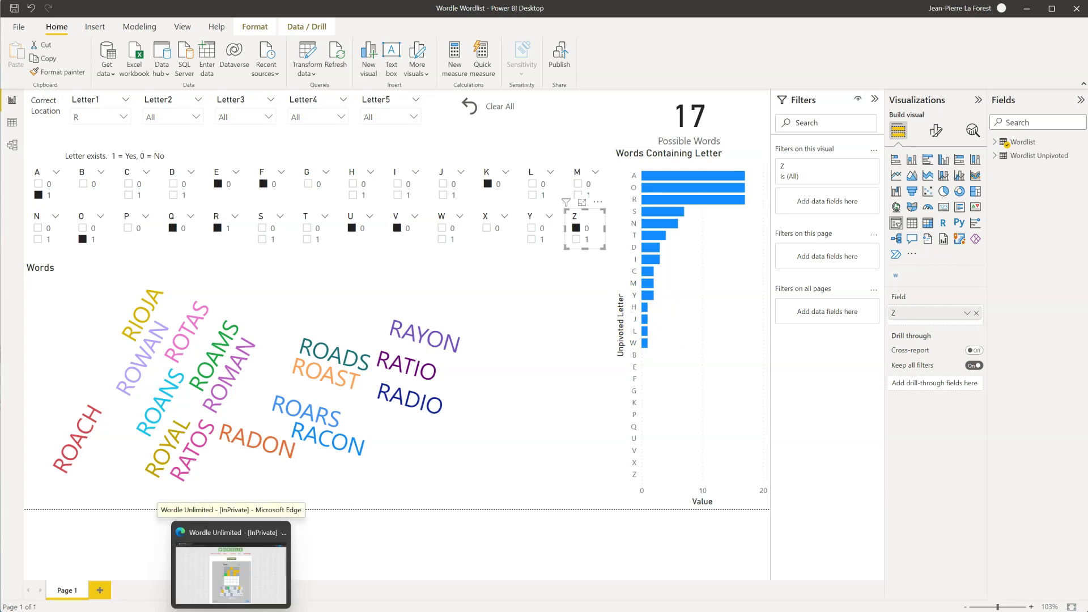
{"action": "left_click", "coordinate": [230, 573]}
{"action": "left_click", "coordinate": [518, 459]}
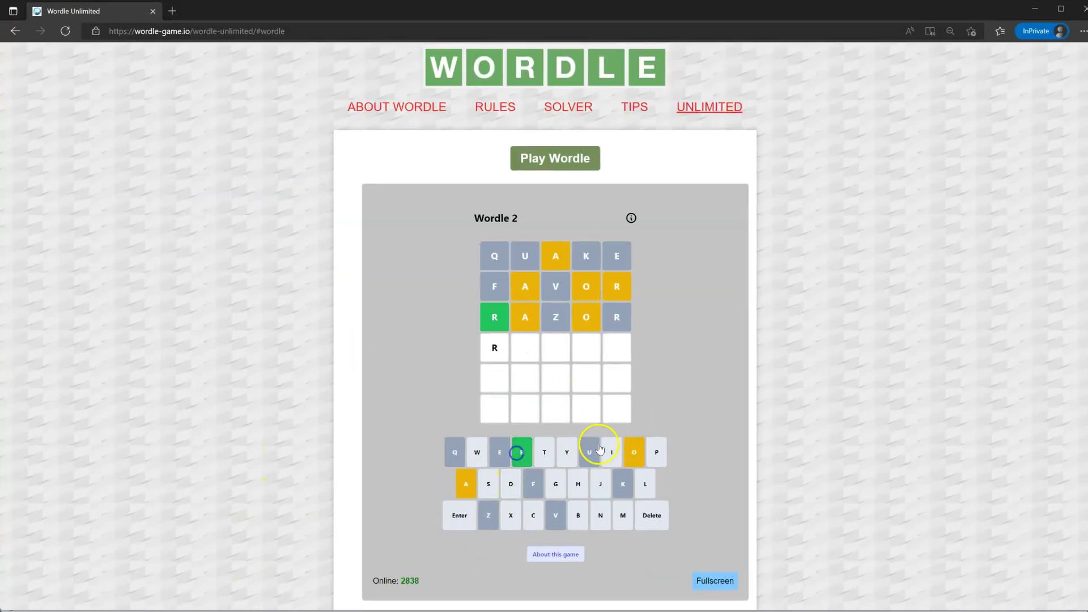
{"action": "left_click", "coordinate": [634, 450]}
{"action": "left_click", "coordinate": [566, 452]}
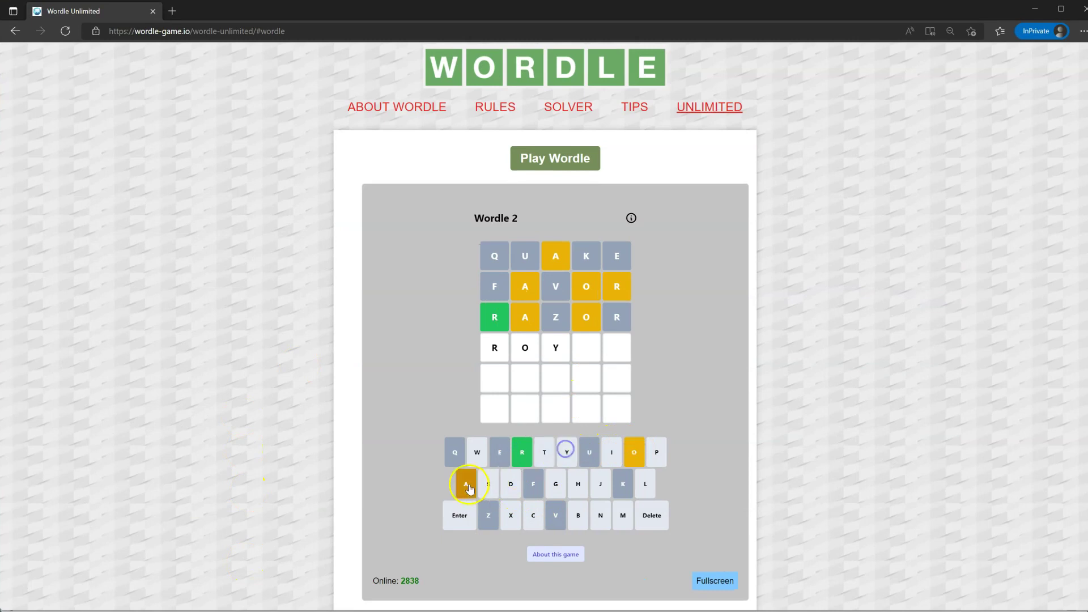
{"action": "left_click", "coordinate": [466, 483]}
{"action": "left_click", "coordinate": [645, 485]}
{"action": "left_click", "coordinate": [459, 518]}
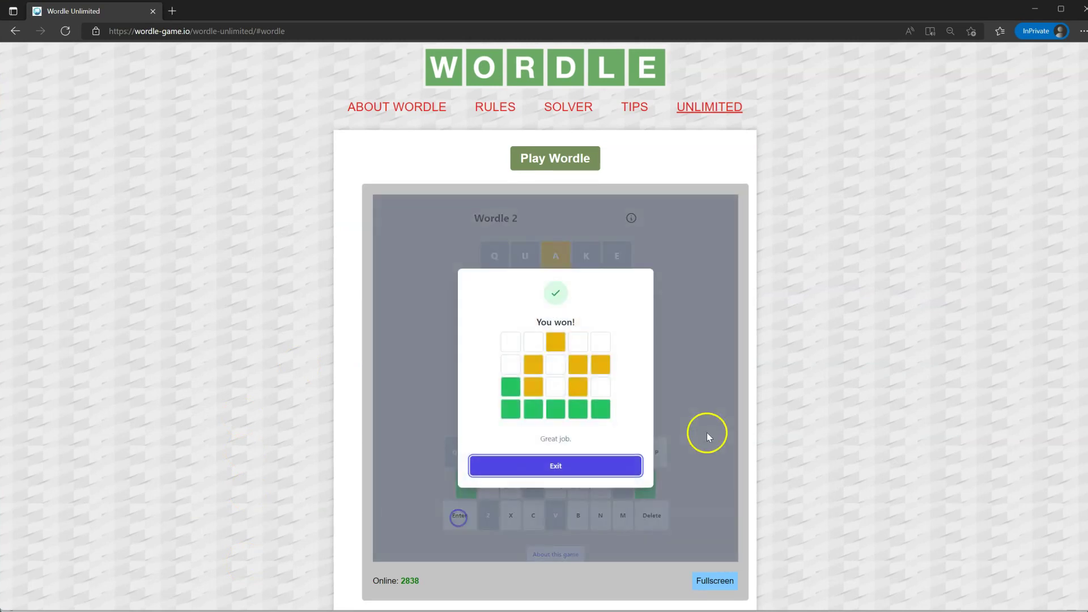
{"action": "left_click", "coordinate": [569, 468]}
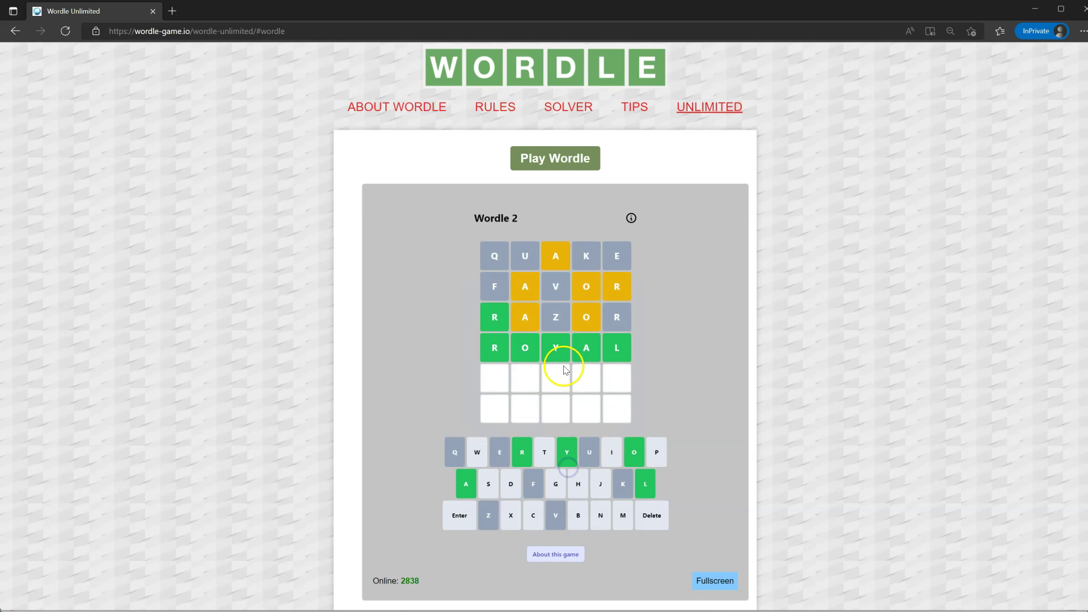
{"action": "key", "text": "alt+Tab"}
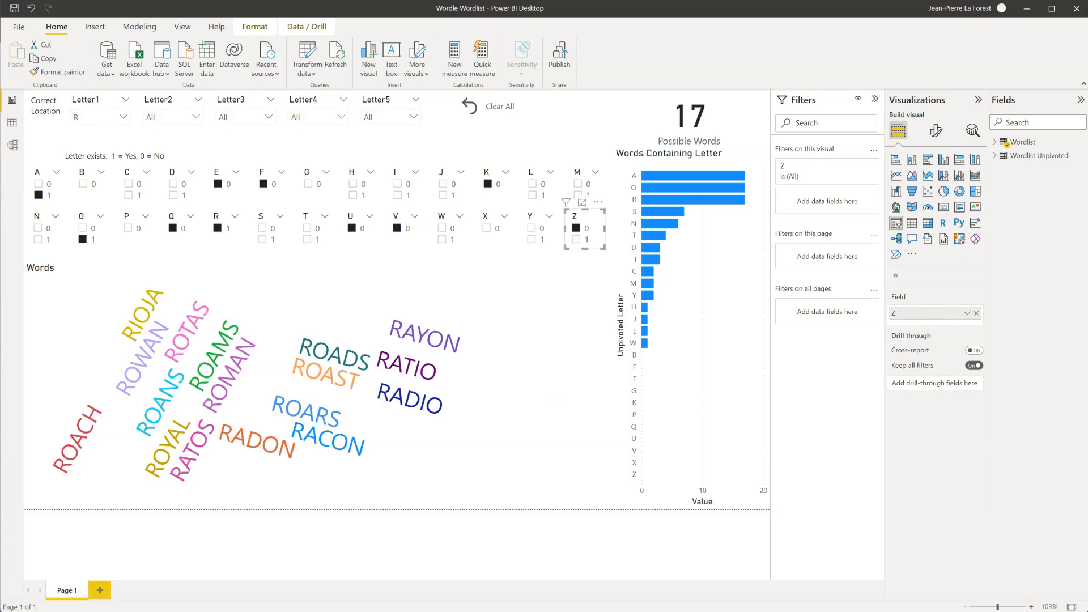
{"action": "left_click", "coordinate": [792, 435]}
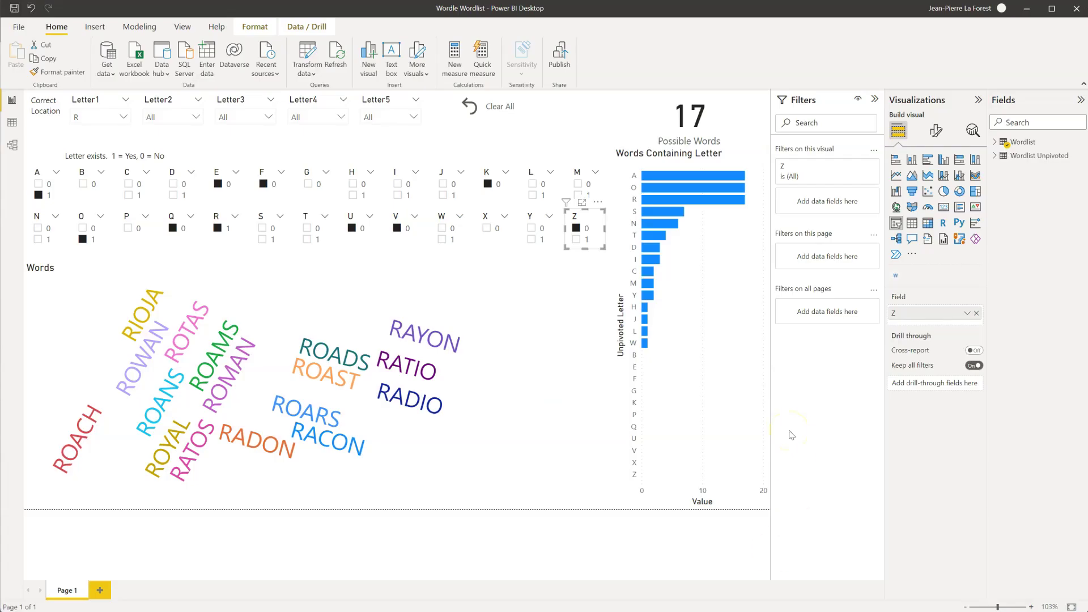